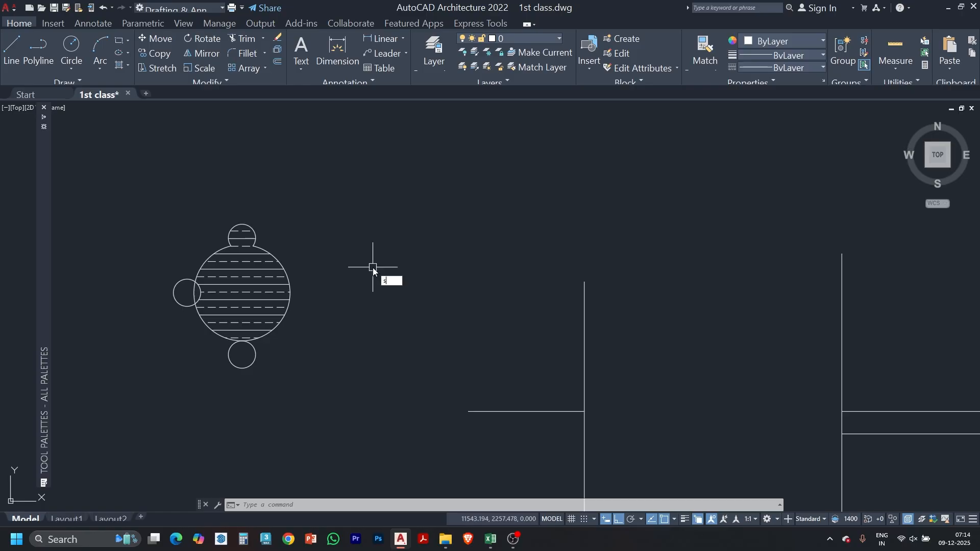
- Scale the hatched circle figure with its three small circles by a factor of 2 from a base point near its lower left
text(c)
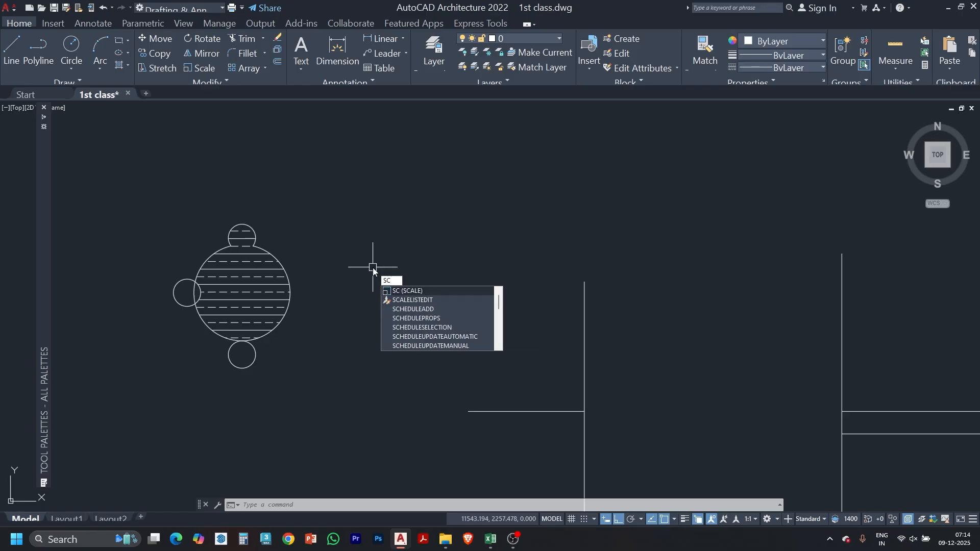
key(Return)
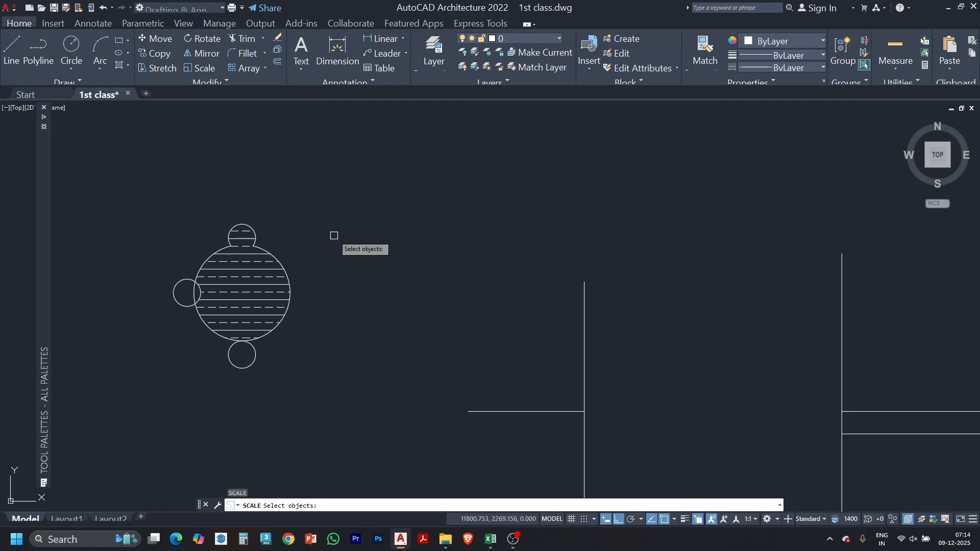
click(353, 193)
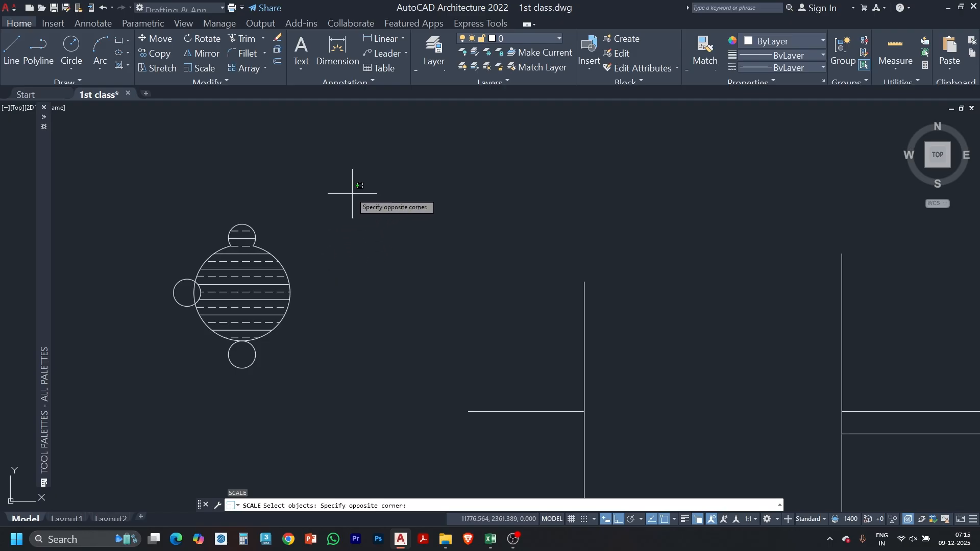
click(146, 407)
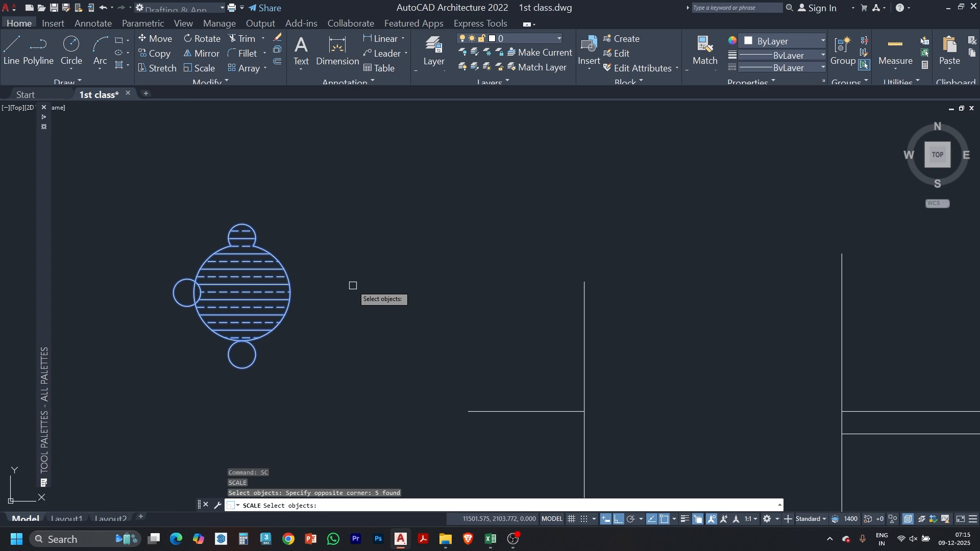
key(Return)
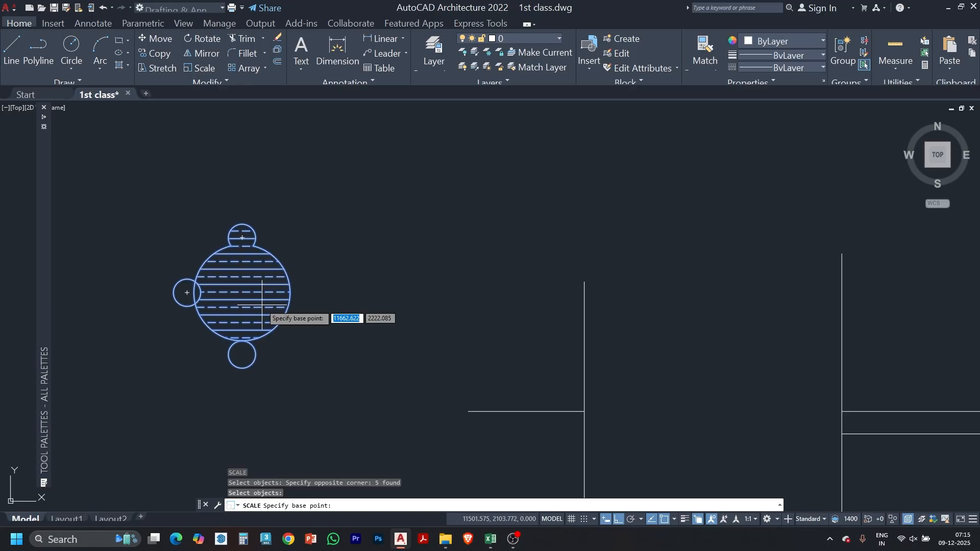
click(179, 364)
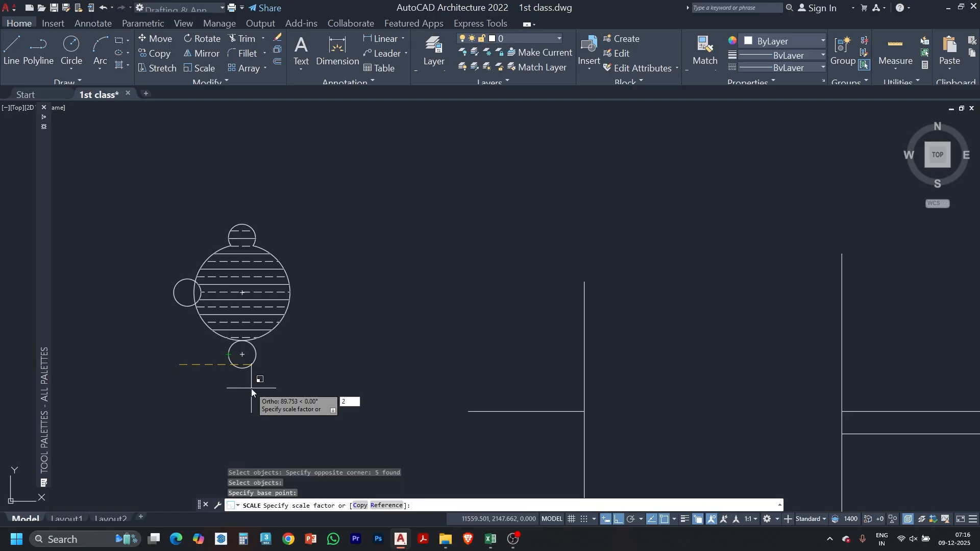
key(Return)
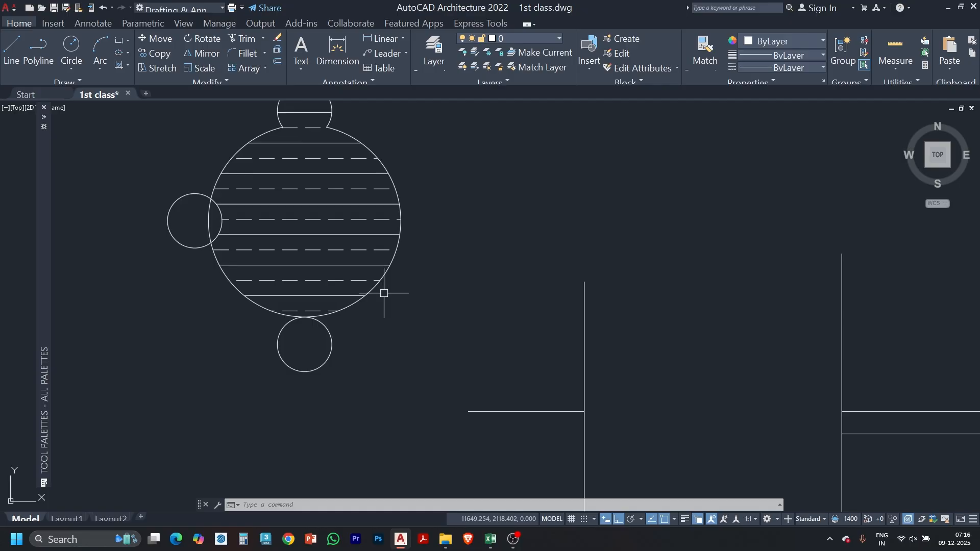
- Scale the whole hatched figure down freehand to roughly half its size from a base point near its lower left
scroll(368, 343, down, 2)
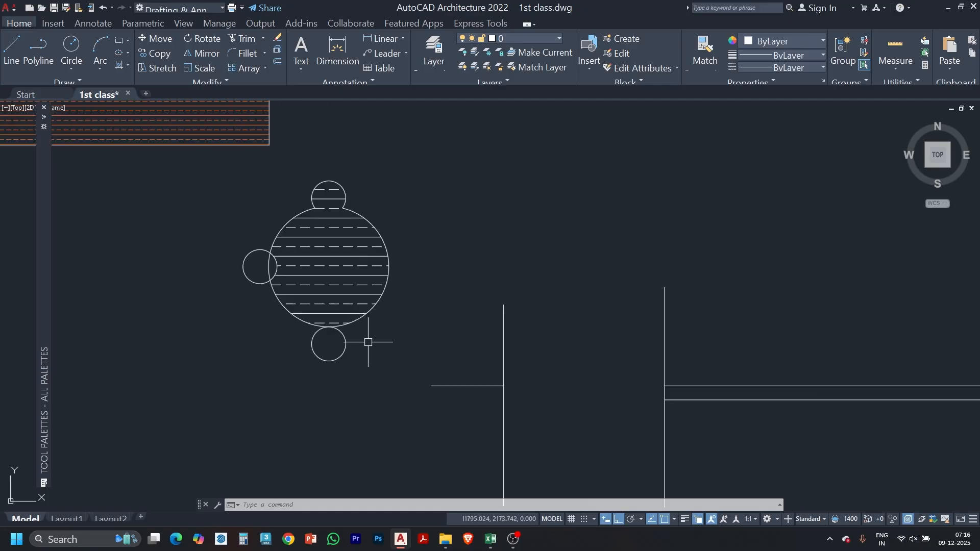
click(406, 153)
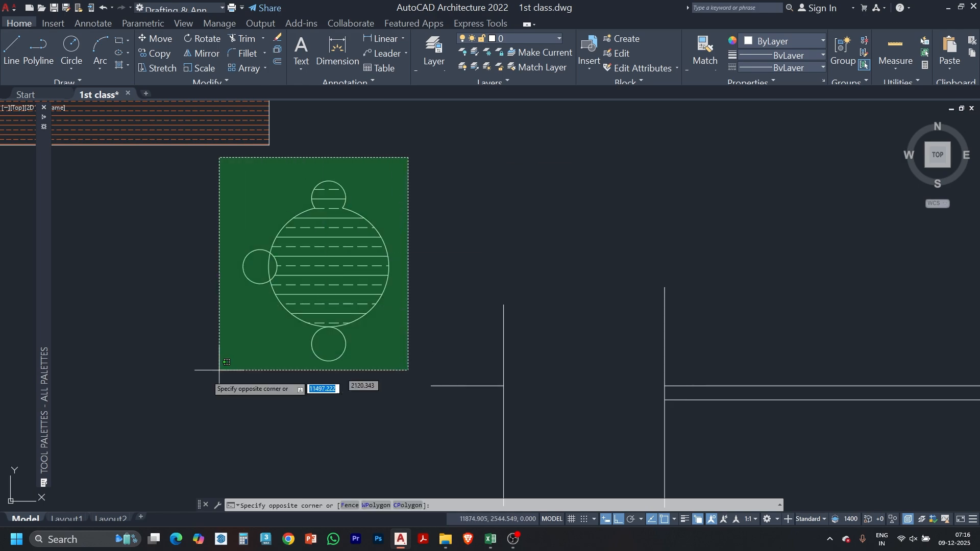
click(217, 370)
text(sc)
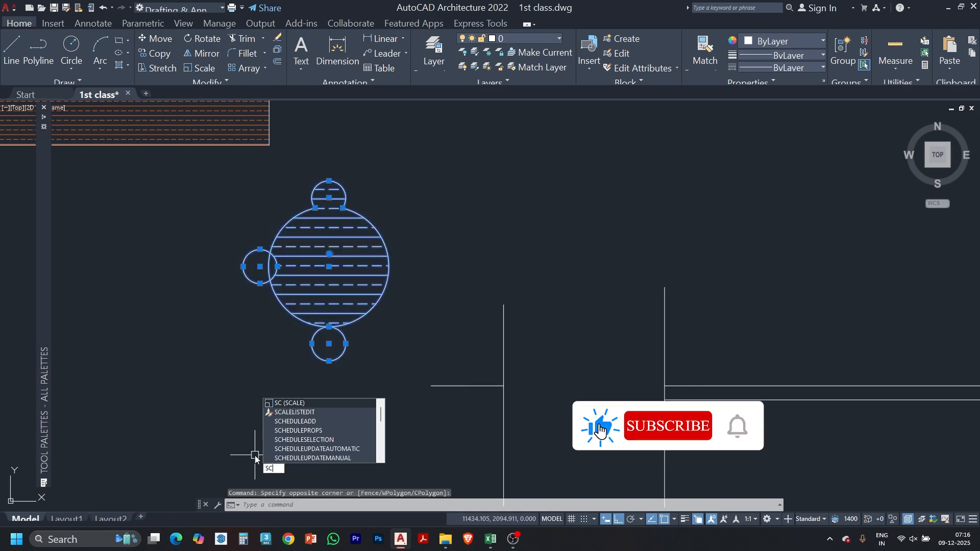
key(Return)
click(247, 351)
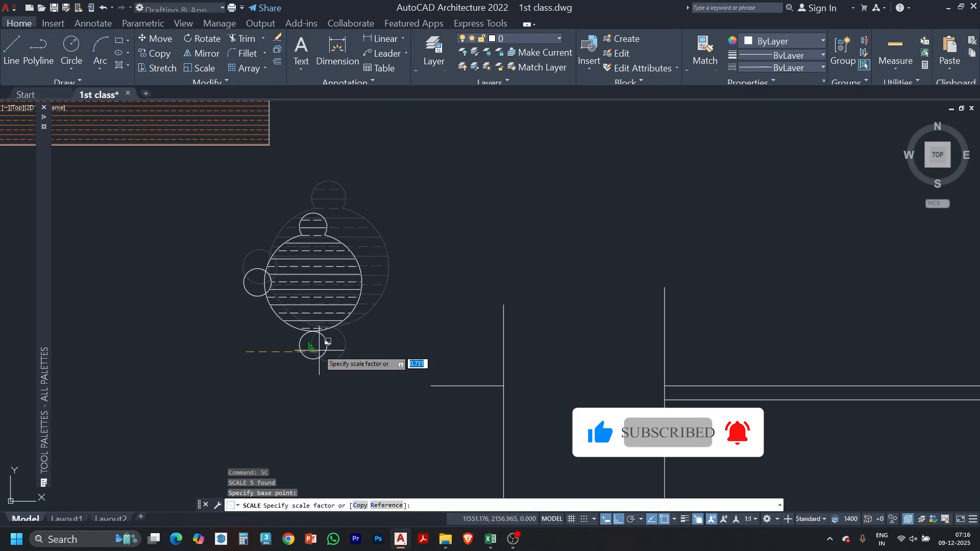
click(294, 365)
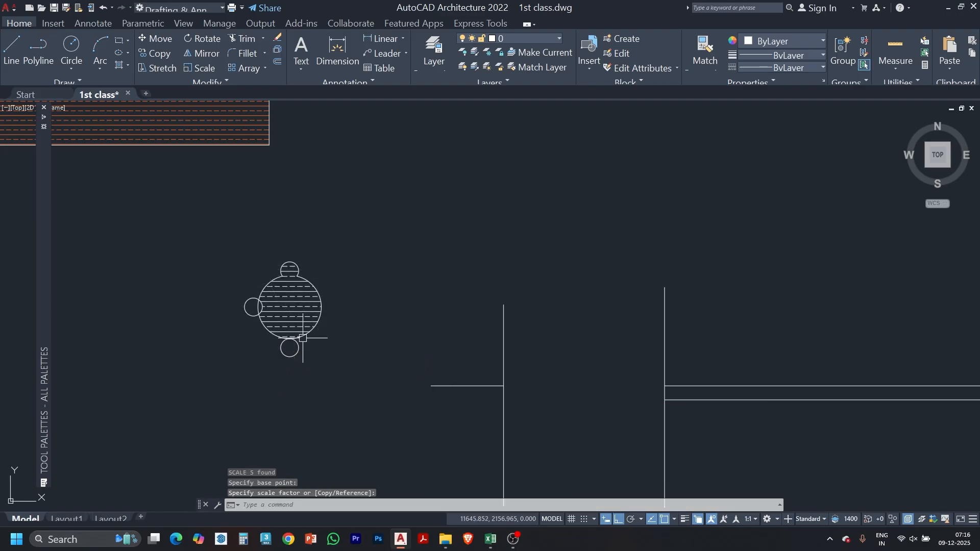
- Move the whole hatched figure horizontally into the gap between the two vertical lines
click(351, 254)
click(198, 375)
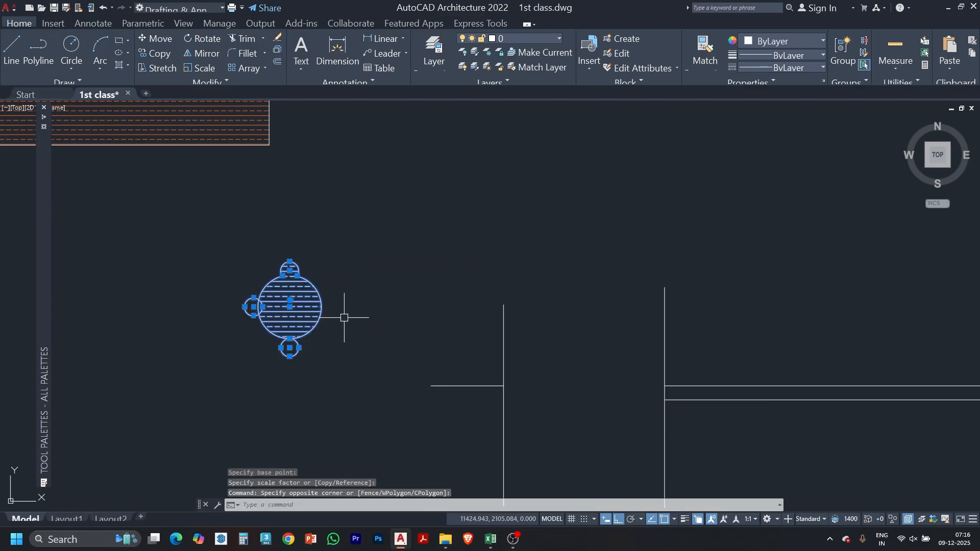
scroll(344, 317, down, 2)
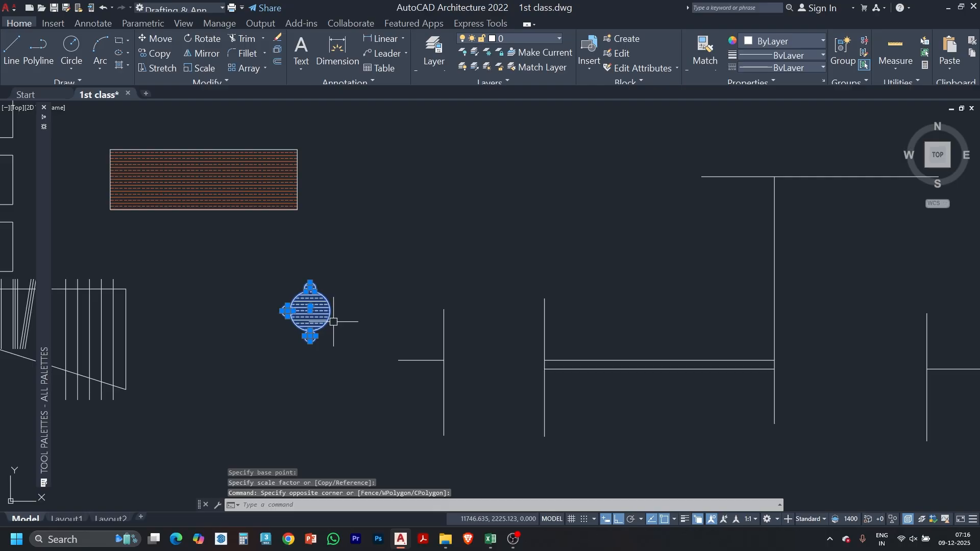
text(m)
key(Return)
click(310, 311)
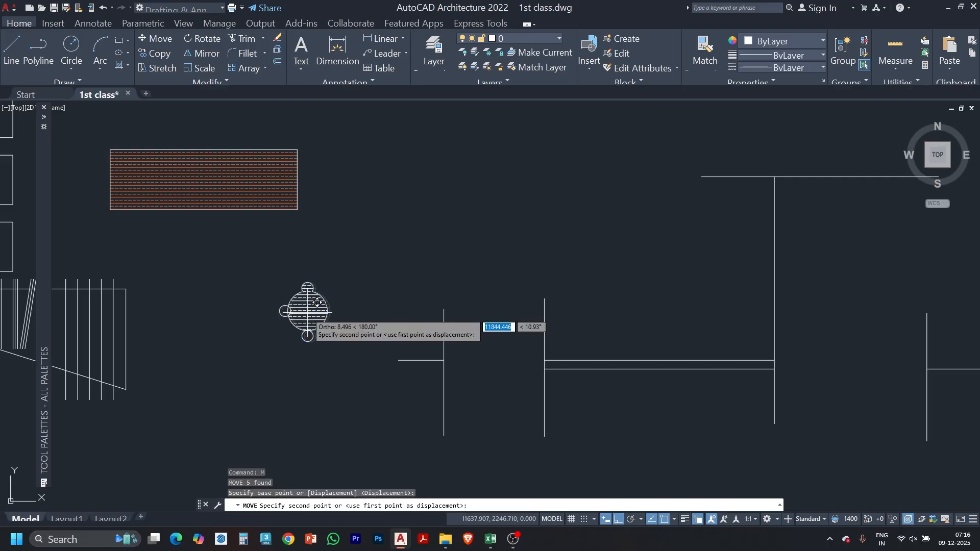
click(493, 382)
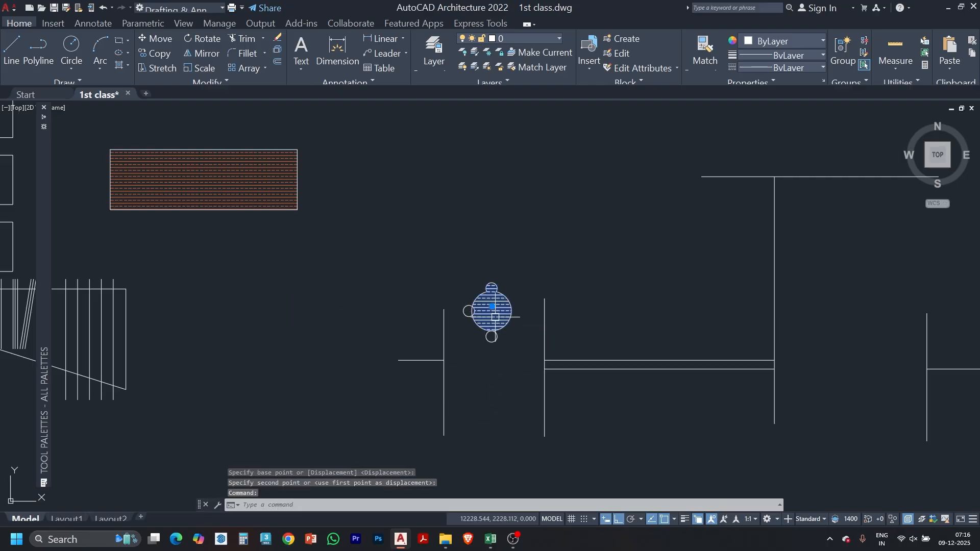
- Try to move only the hatch straight down between the two vertical lines, and undo that move
key(Return)
click(491, 310)
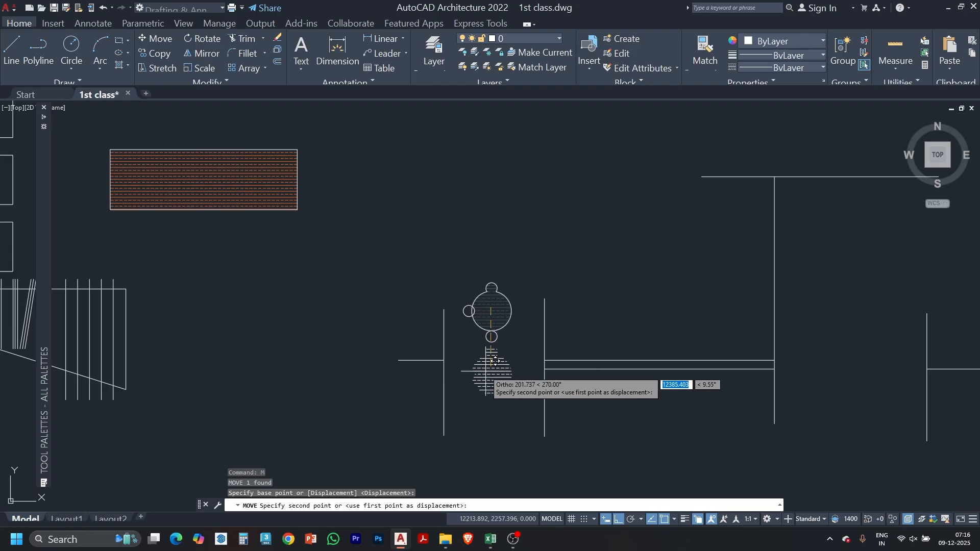
click(487, 381)
key(ctrl+z)
- Move the whole figure straight down about 177 units between the two vertical lines
click(518, 263)
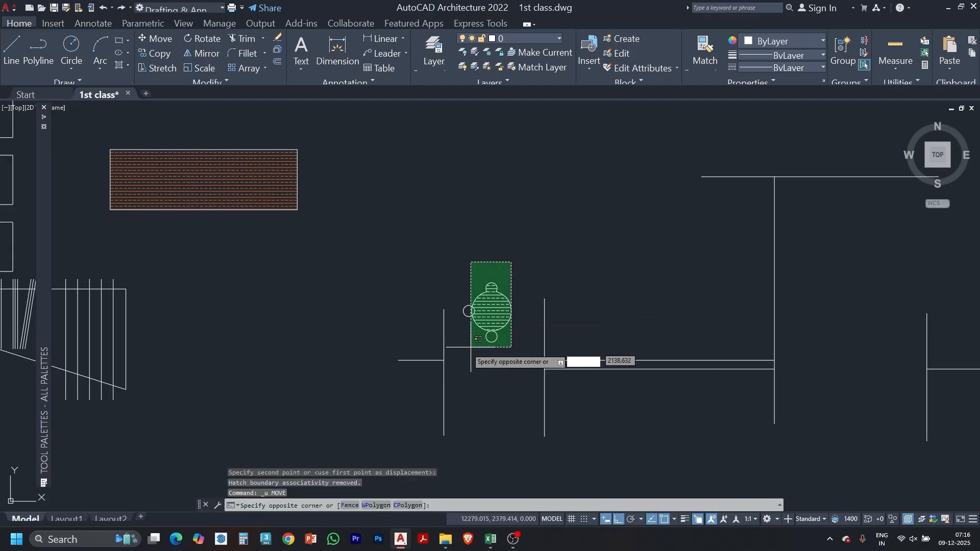
click(457, 352)
text(m)
key(Return)
click(617, 302)
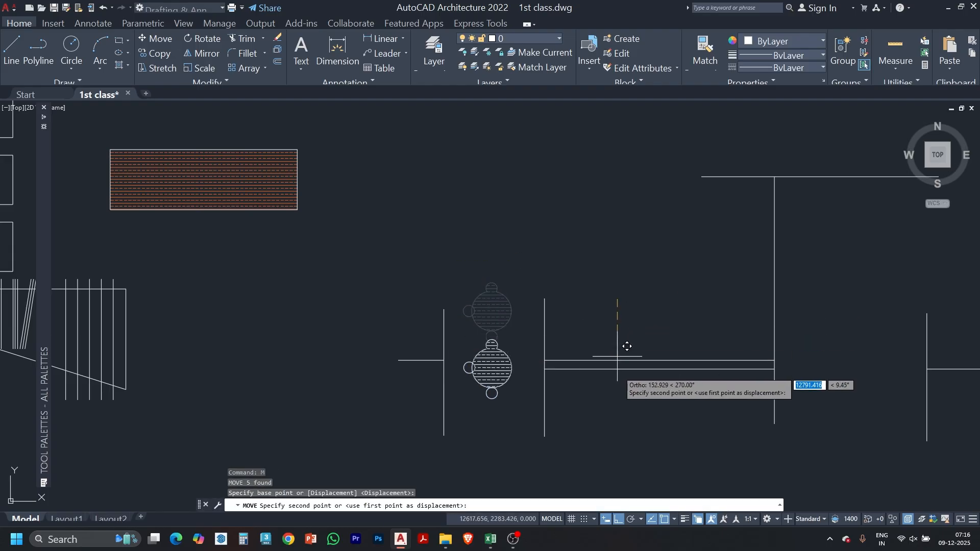
click(618, 357)
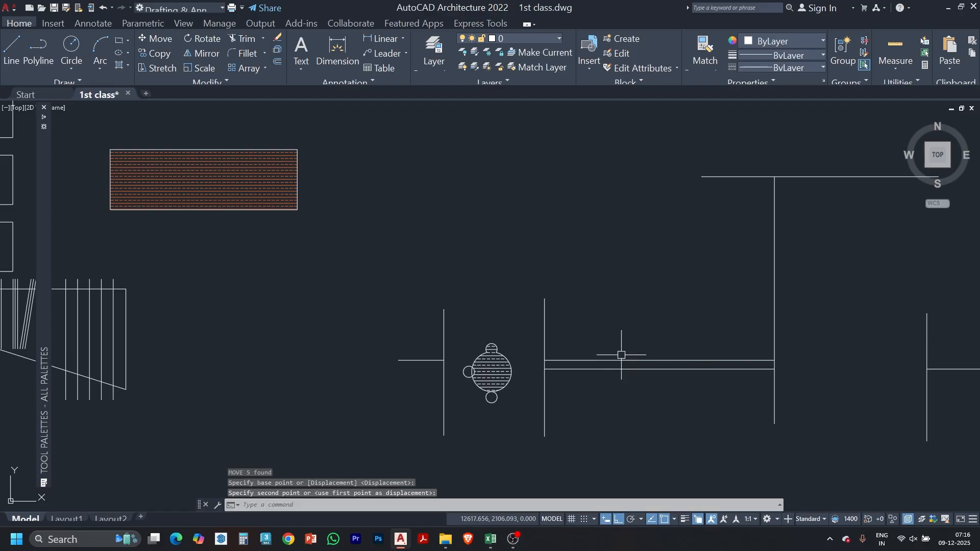
- Enlarge the figure freehand from the large circle's centre with object snap off, keeping it between the two vertical lines
scroll(469, 379, up, 4)
middle_drag(547, 385, 544, 366)
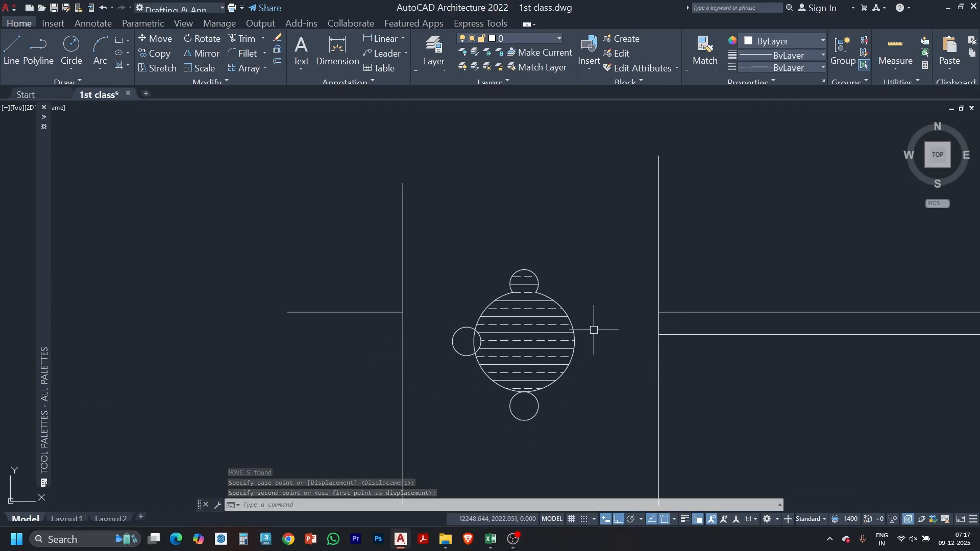
click(603, 261)
click(438, 461)
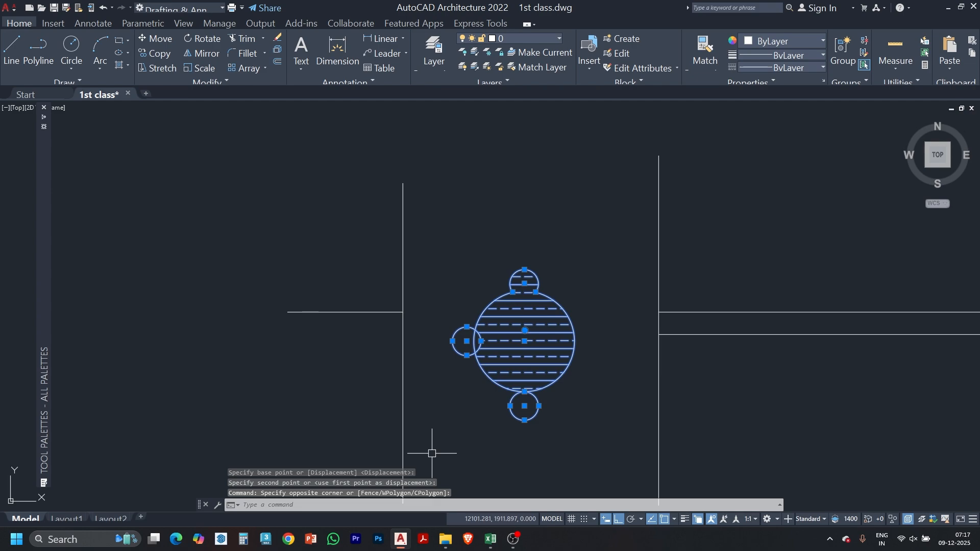
text(sc)
key(Return)
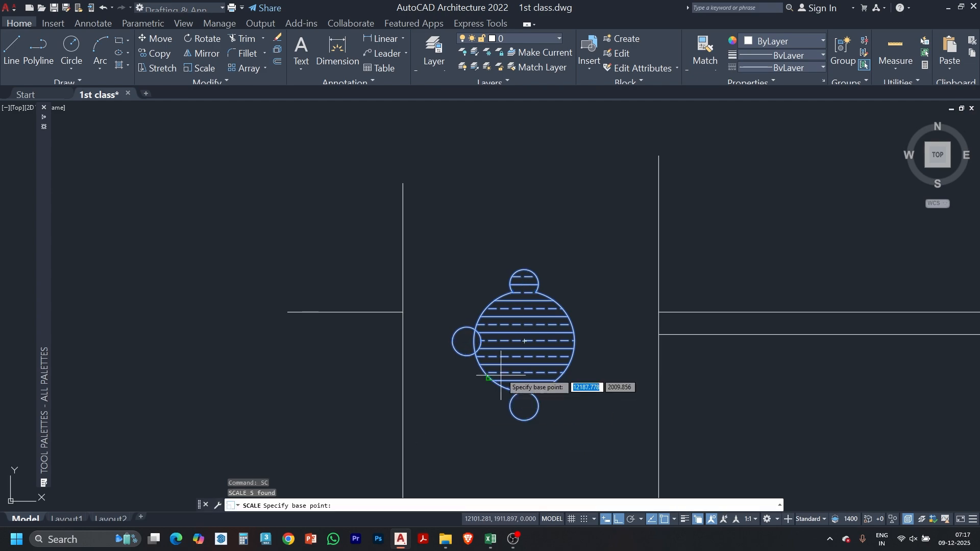
click(524, 340)
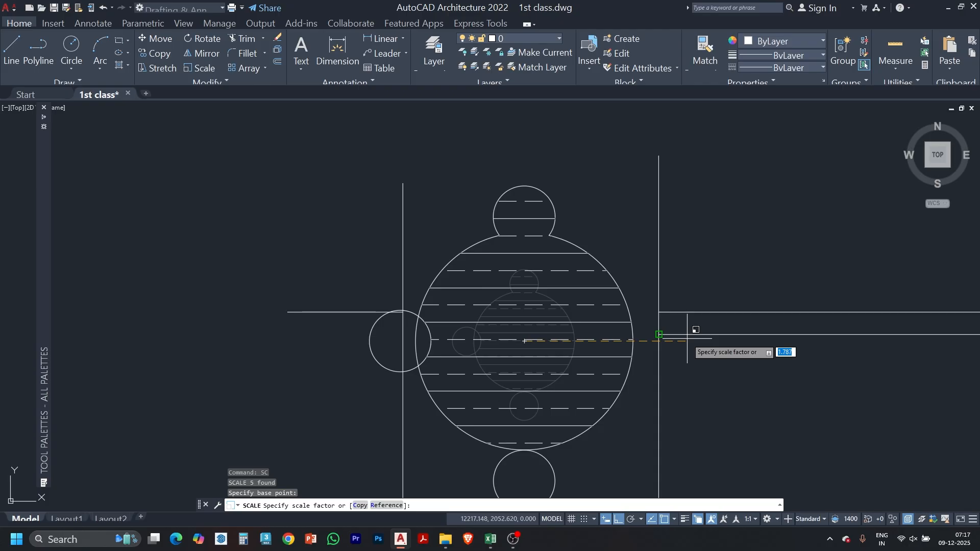
key(F3)
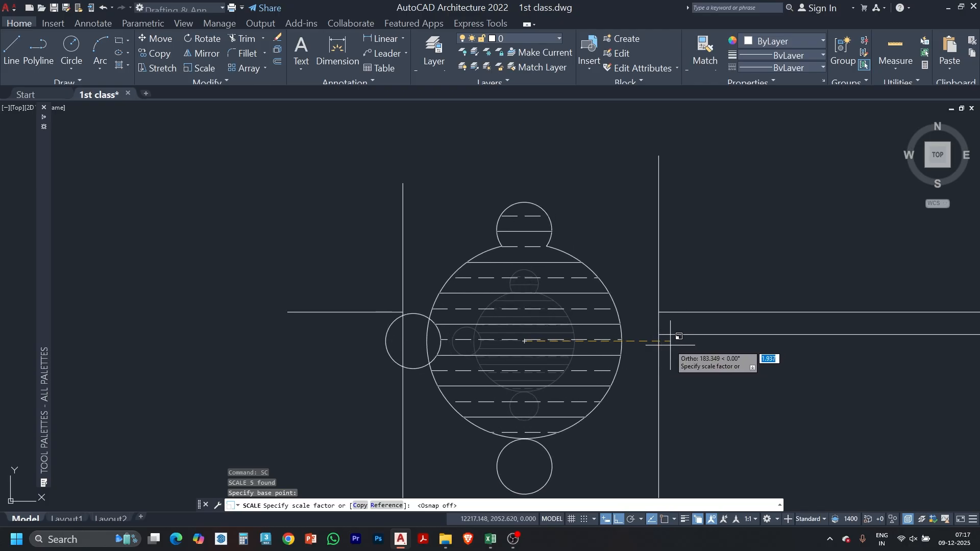
click(649, 346)
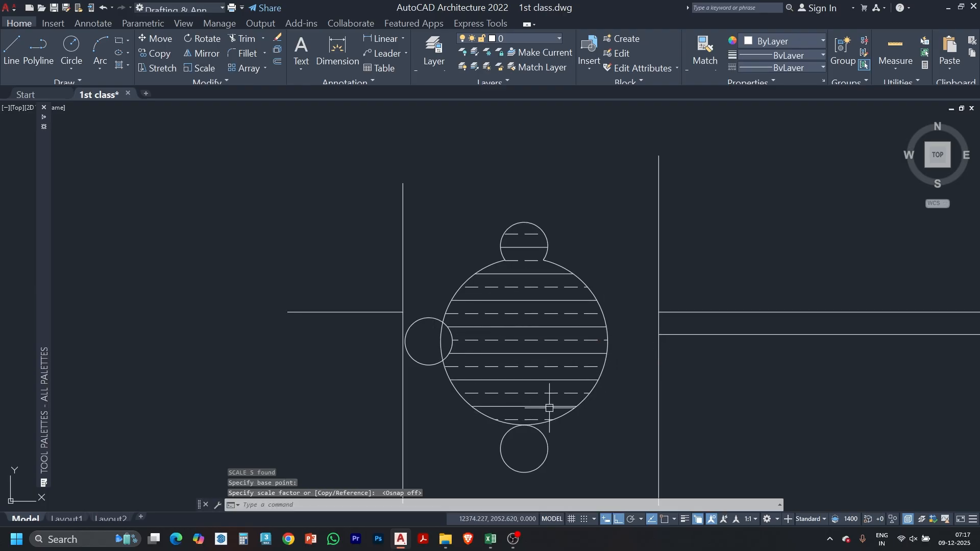
- Turn object snap back on and move the figure so its left small circle's outer quadrant touches the left vertical line
middle_drag(549, 408, 518, 385)
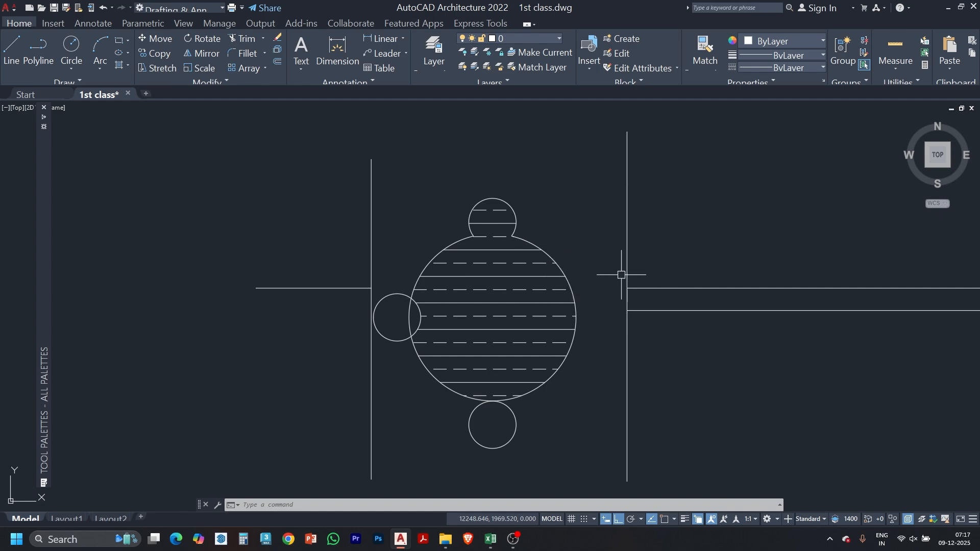
click(584, 176)
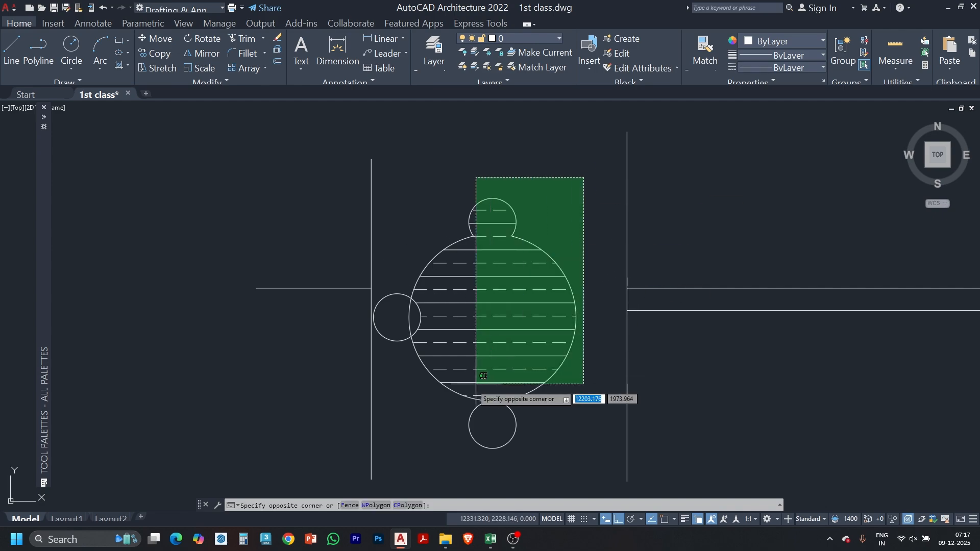
click(456, 435)
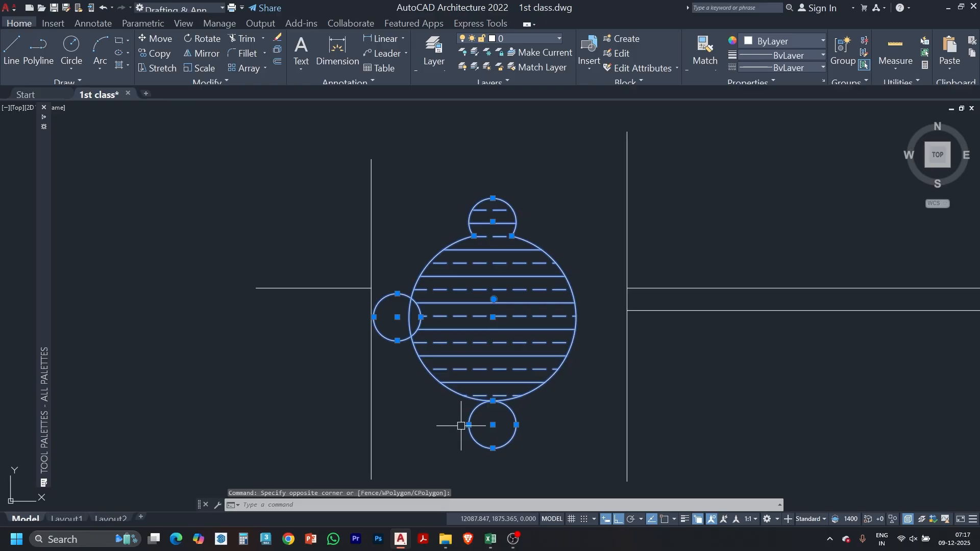
key(Return)
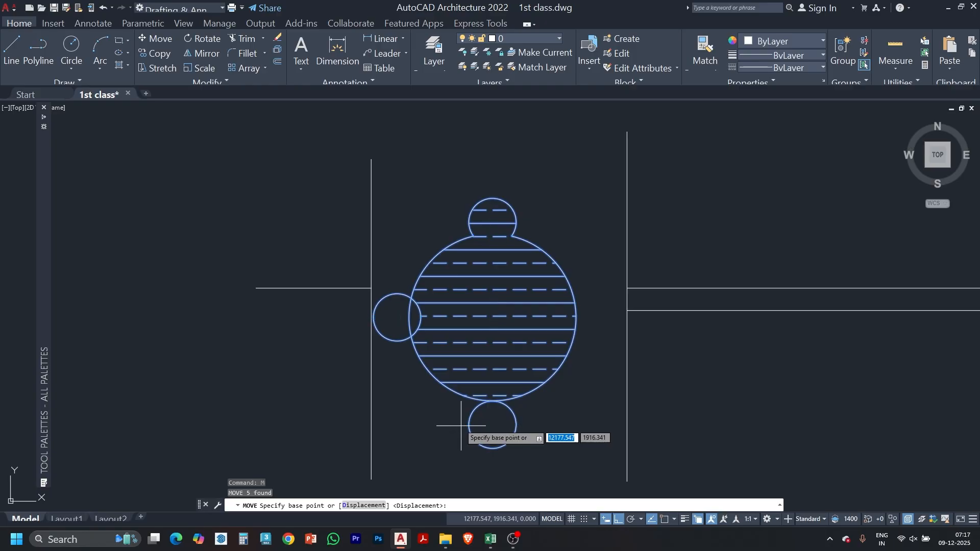
key(F3)
click(373, 316)
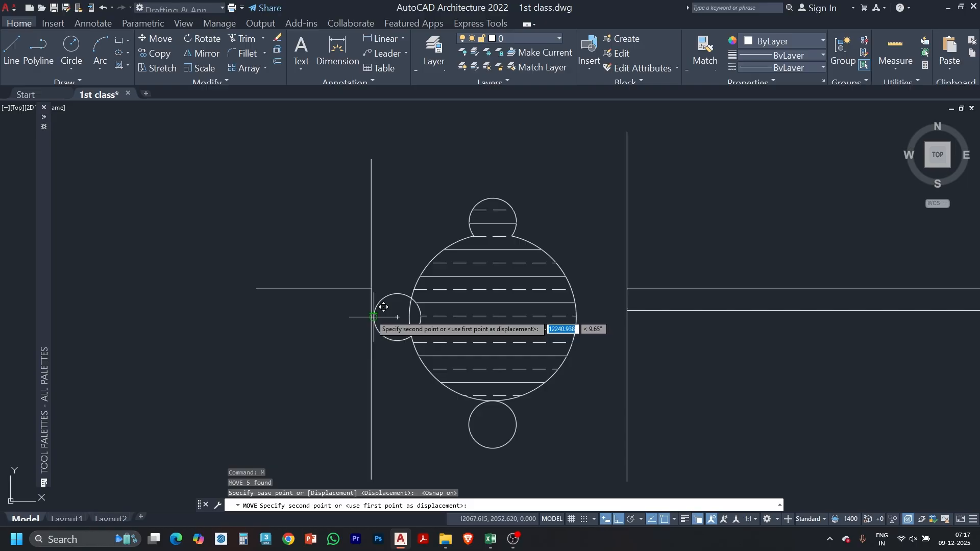
click(371, 316)
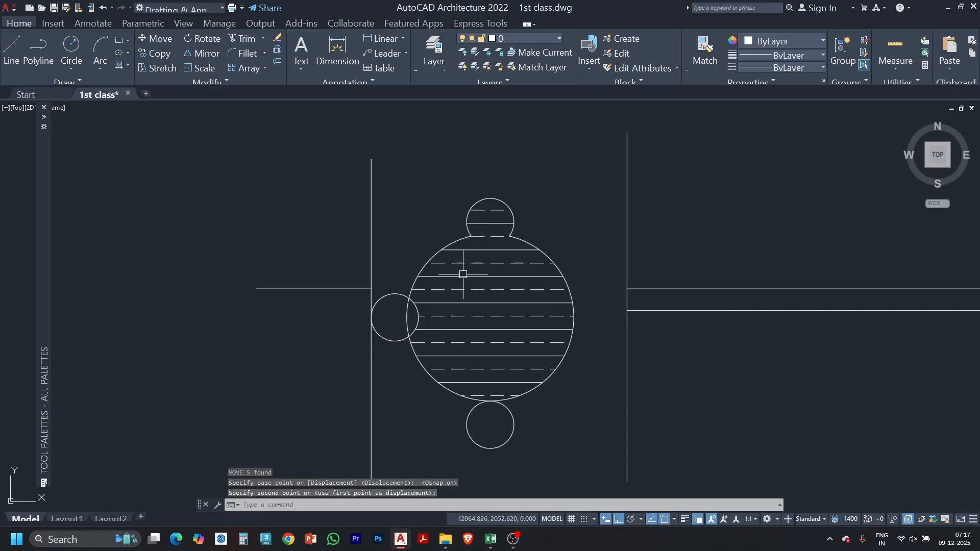
- Try to scale the figure freehand by about 1.26 from the left small circle's outer quadrant towards the right vertical line, and undo it
click(588, 176)
click(395, 453)
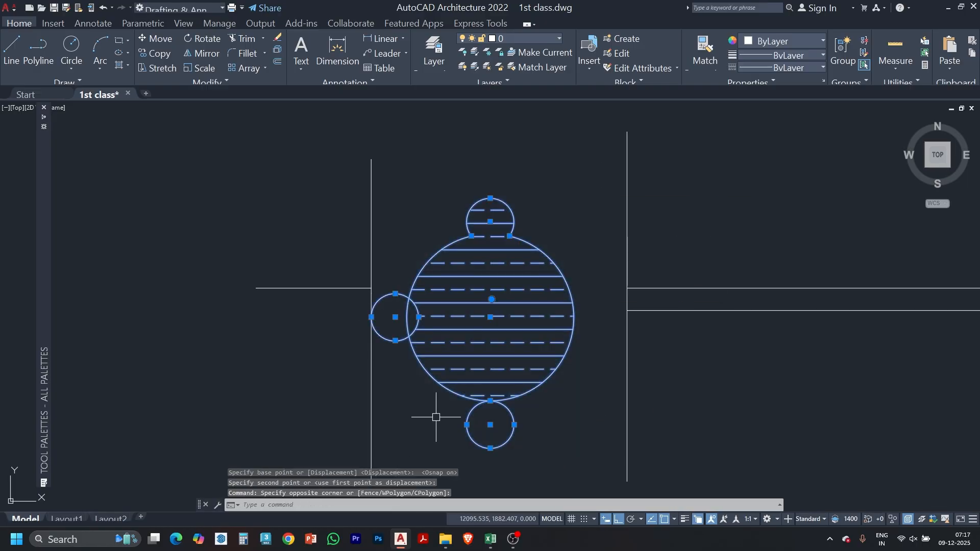
key(Return)
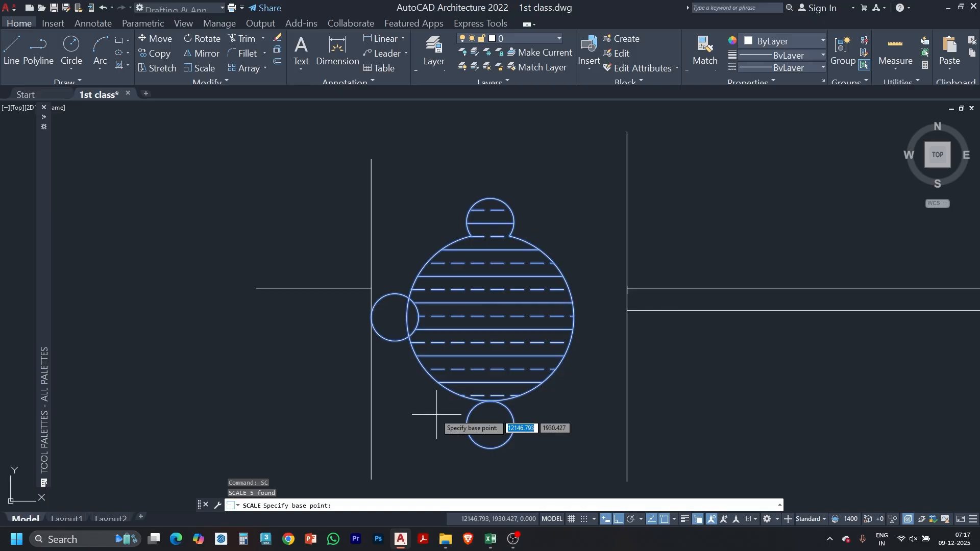
click(394, 317)
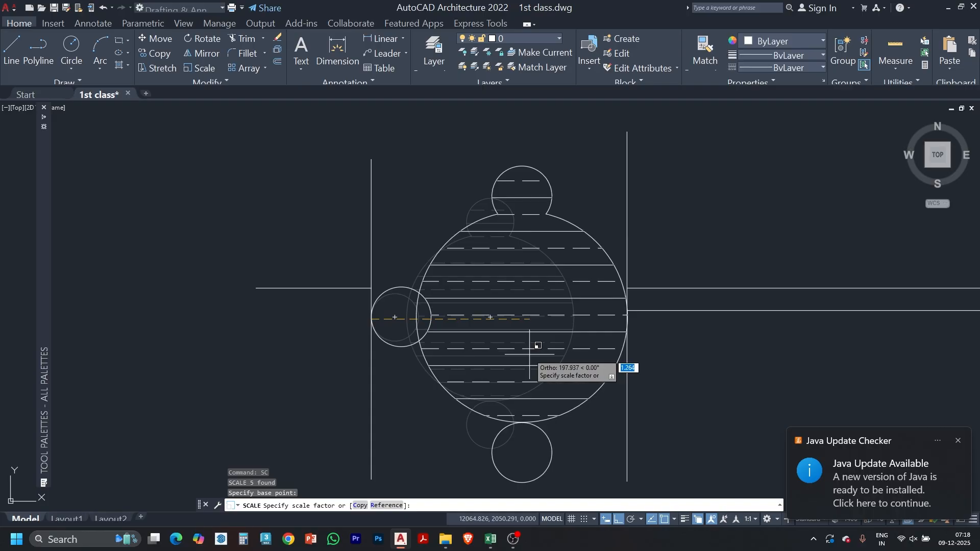
click(538, 346)
scroll(628, 313, up, 5)
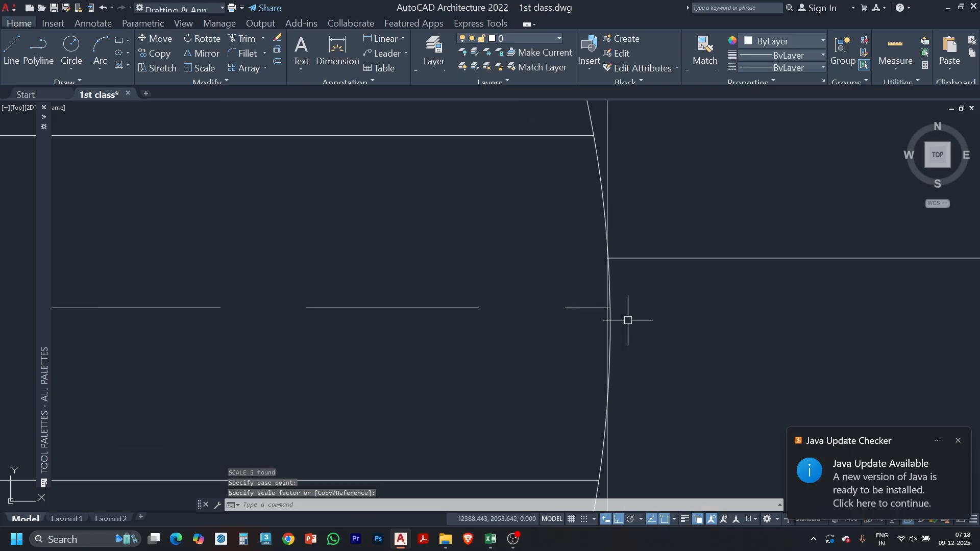
scroll(605, 317, up, 4)
scroll(580, 288, down, 8)
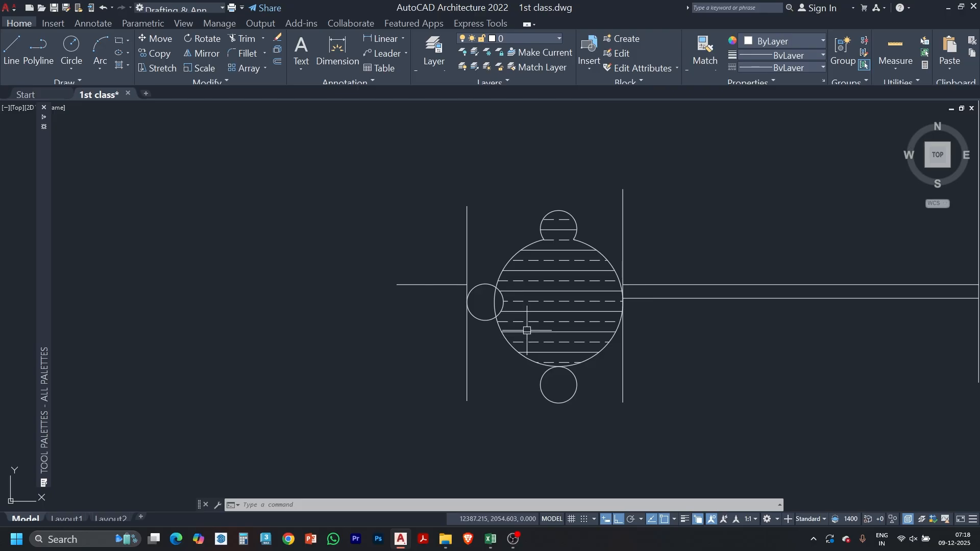
click(601, 188)
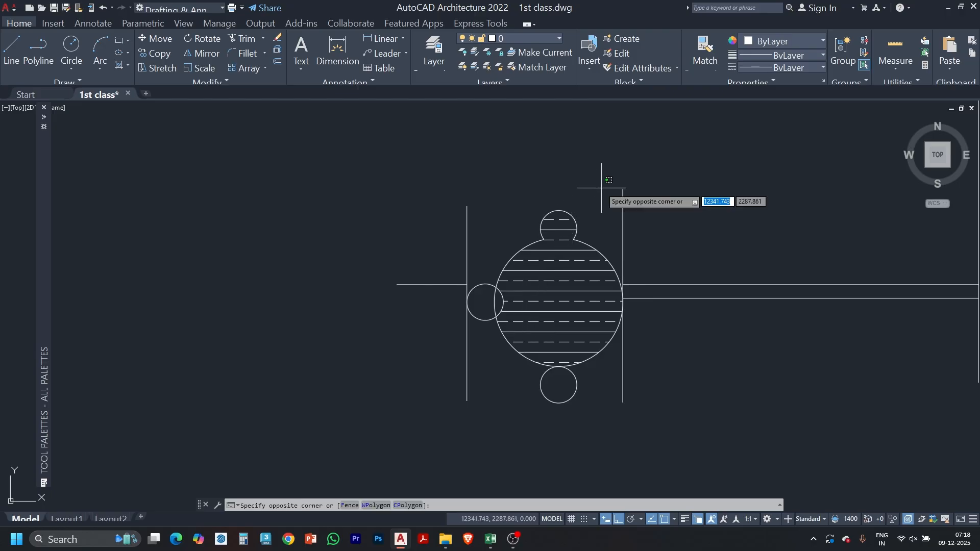
click(583, 196)
scroll(578, 214, up, 2)
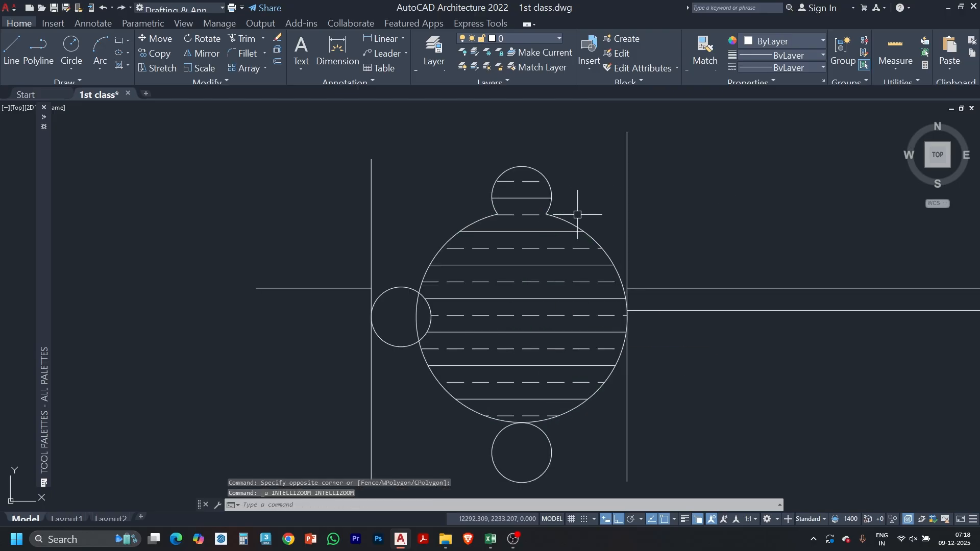
- Scale the whole figure by Reference from the left small circle's outer quadrant, stretching its full width to meet the right vertical line
click(569, 172)
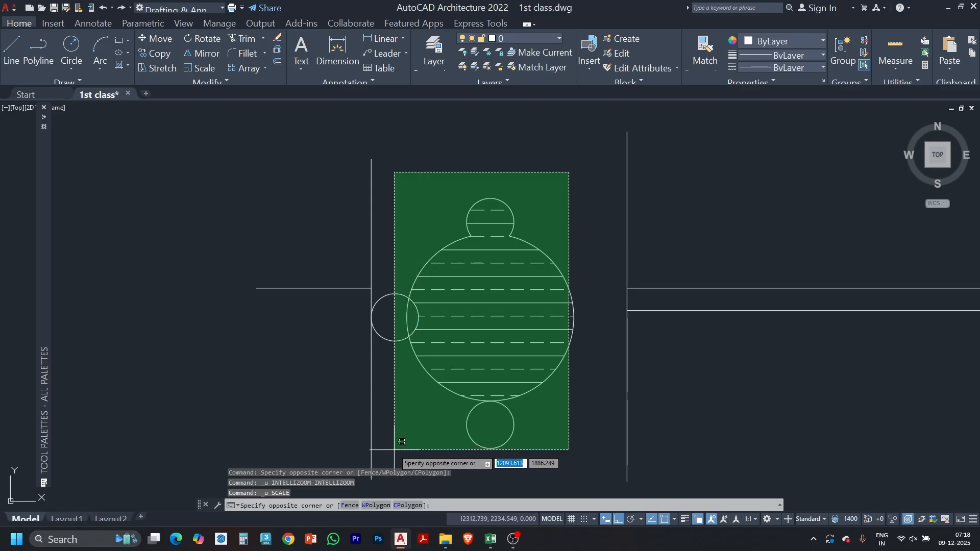
click(394, 439)
scroll(366, 317, up, 8)
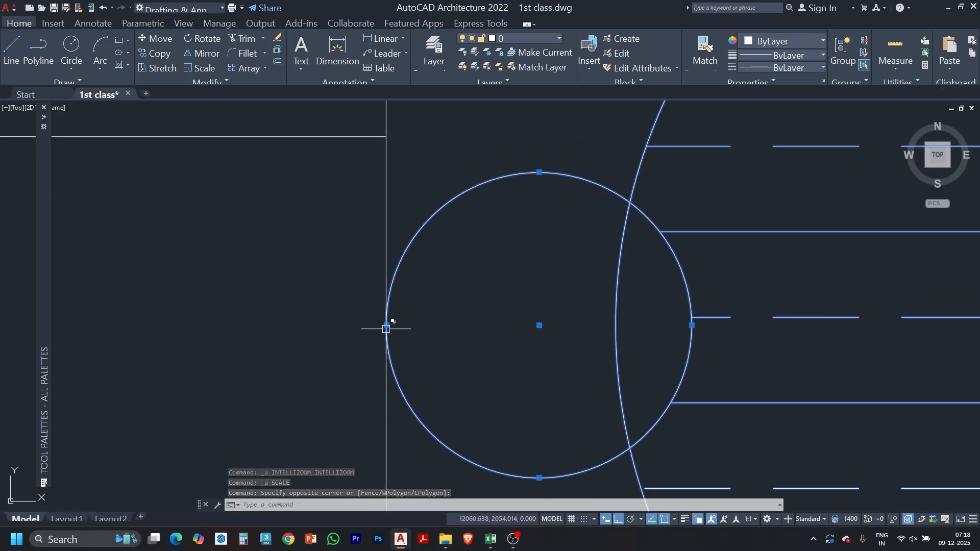
scroll(386, 324, down, 4)
text(sc)
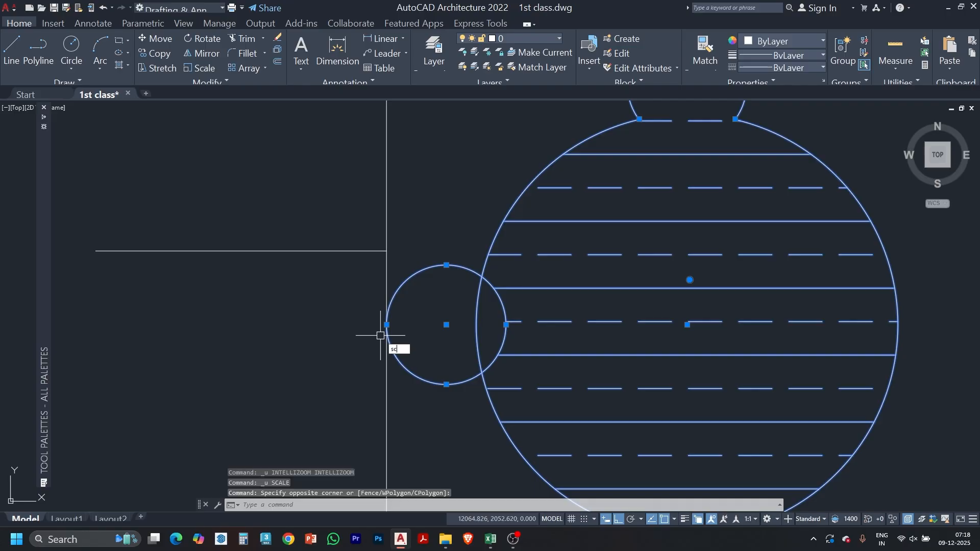
key(Return)
click(387, 325)
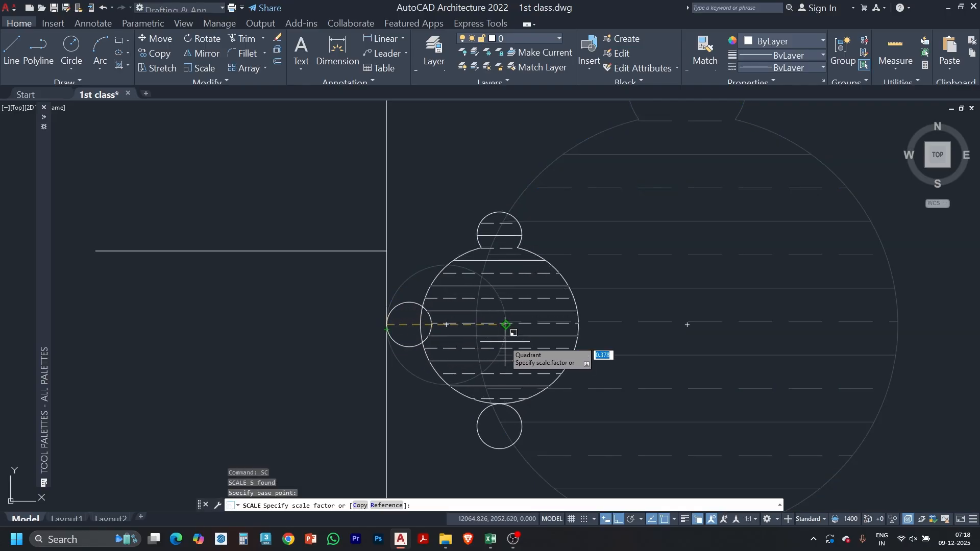
key(Down)
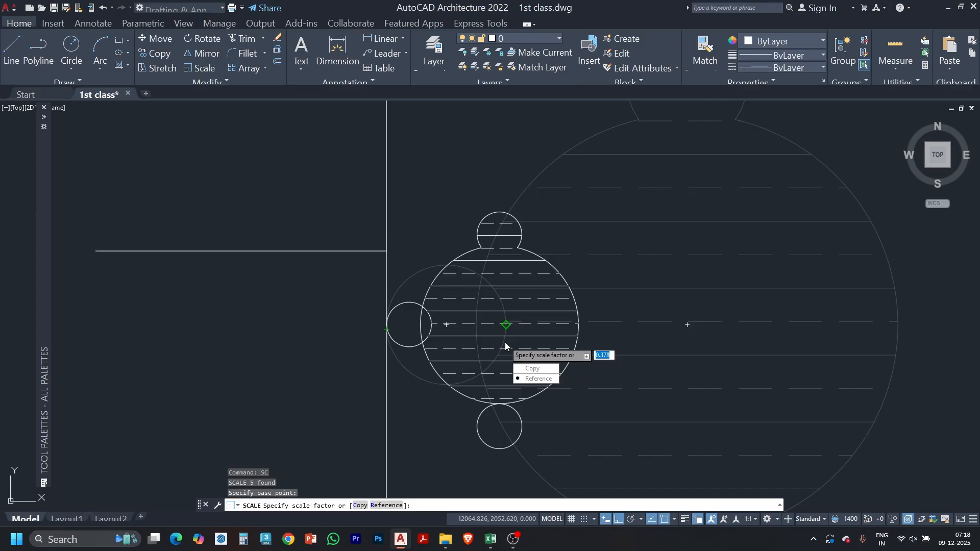
key(Return)
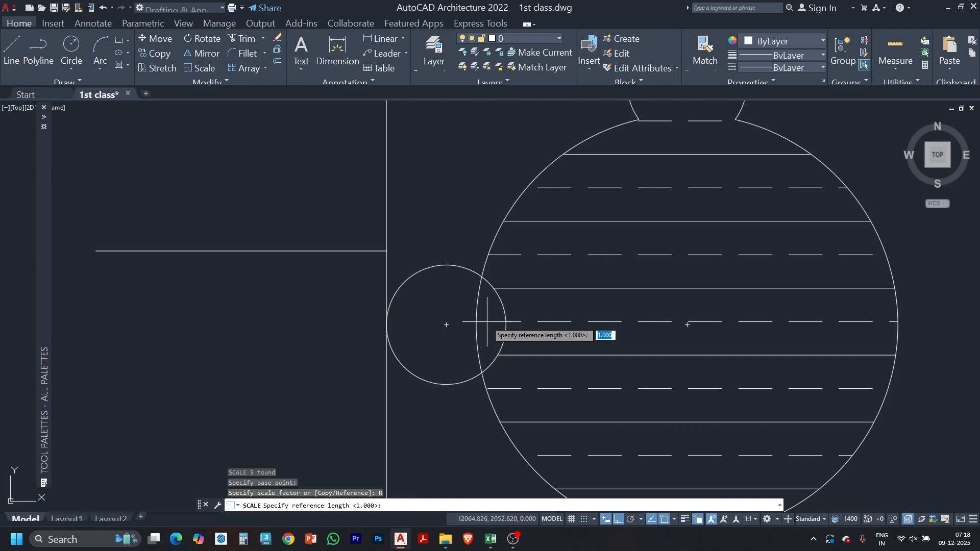
click(387, 325)
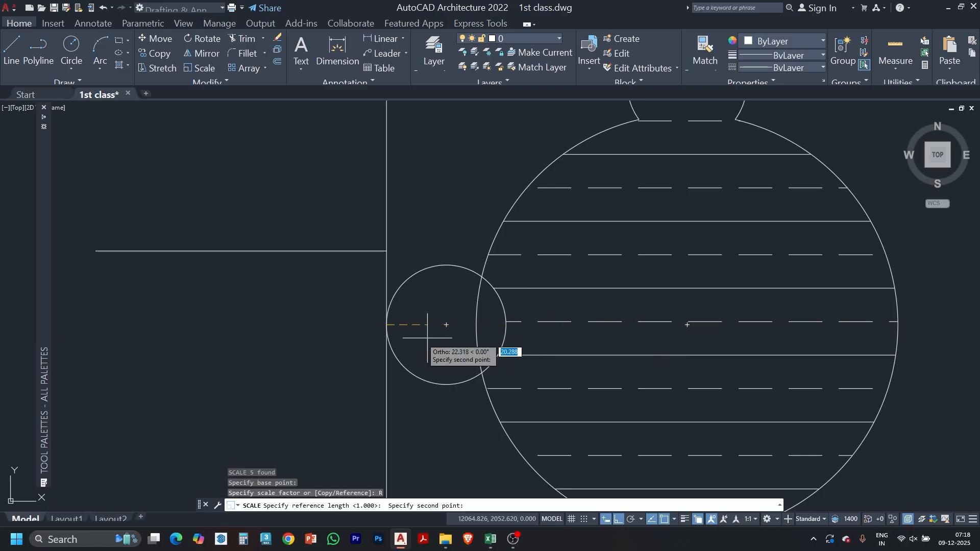
click(897, 325)
middle_drag(897, 324, 716, 326)
scroll(704, 327, down, 2)
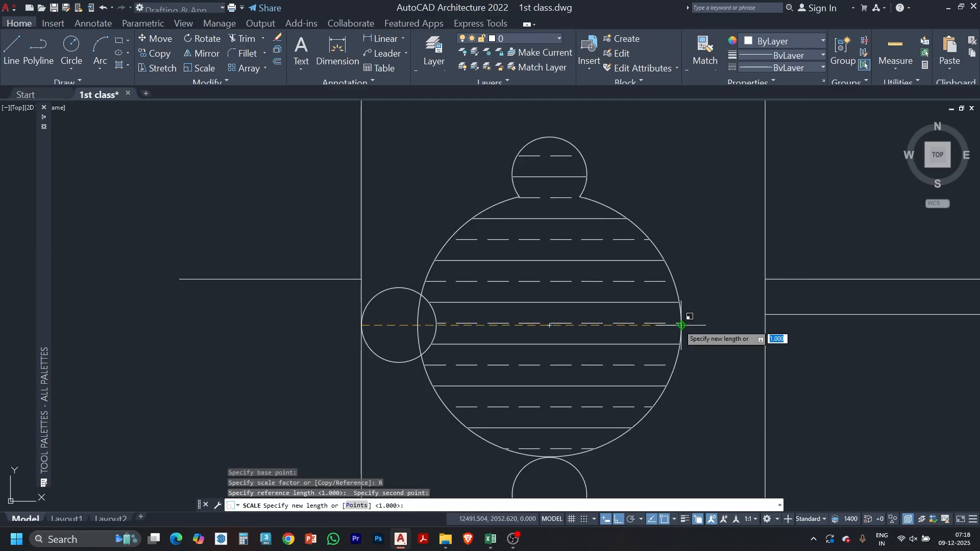
click(763, 325)
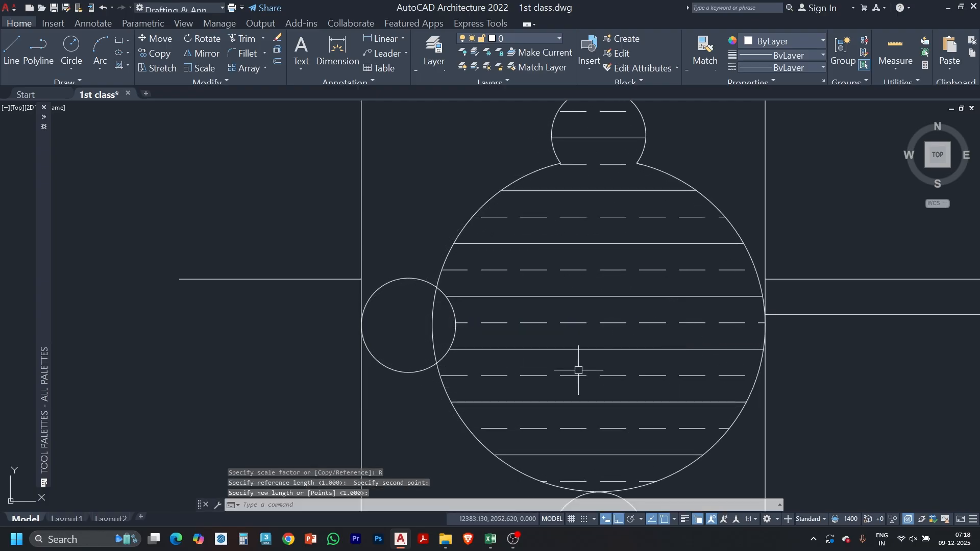
- Examine closely how the large circle's right quadrant meets the right vertical line
scroll(764, 330, up, 10)
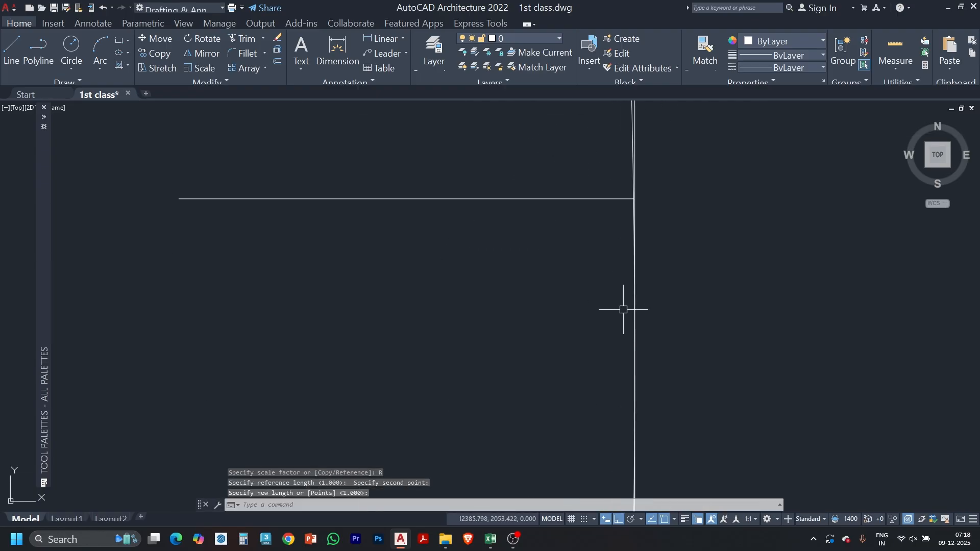
scroll(667, 313, down, 5)
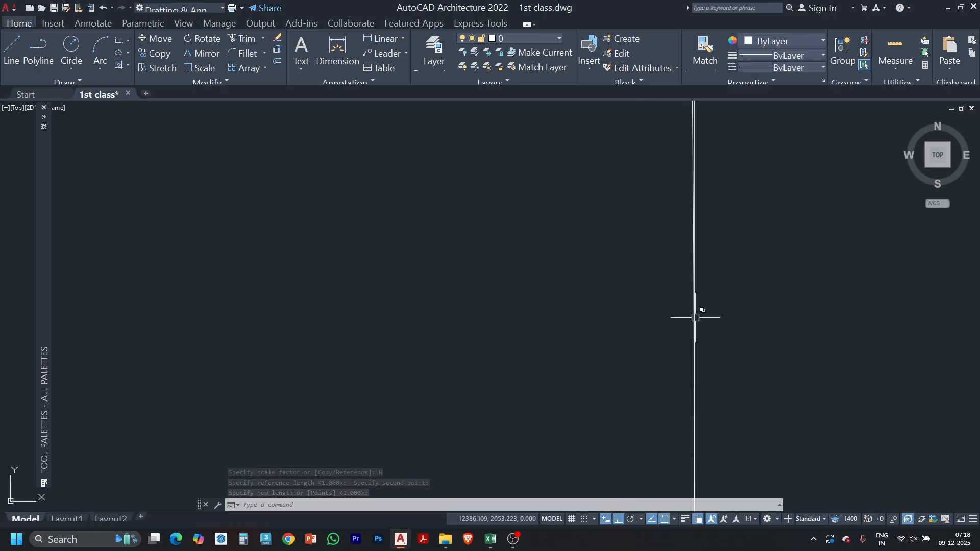
scroll(703, 325, up, 5)
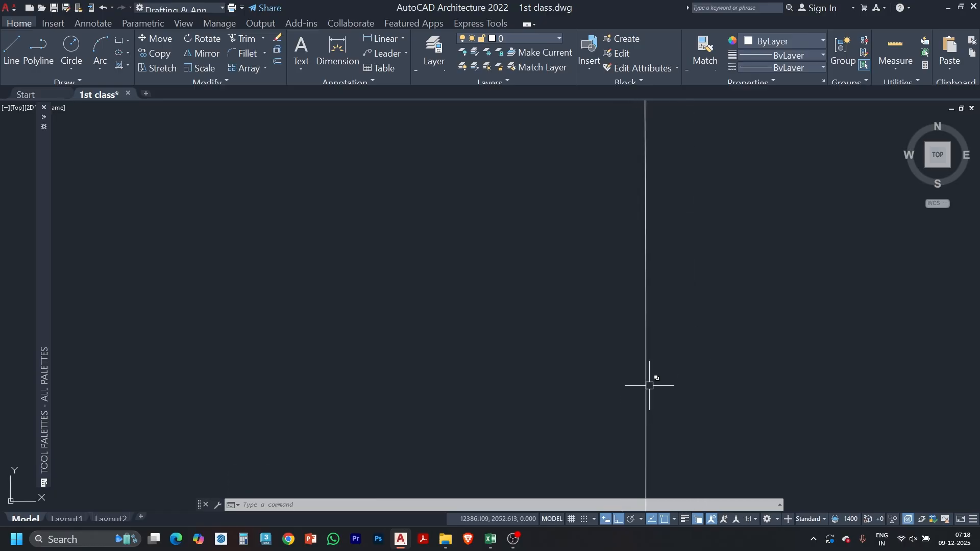
scroll(640, 276, down, 5)
scroll(640, 276, down, 5)
scroll(644, 260, up, 7)
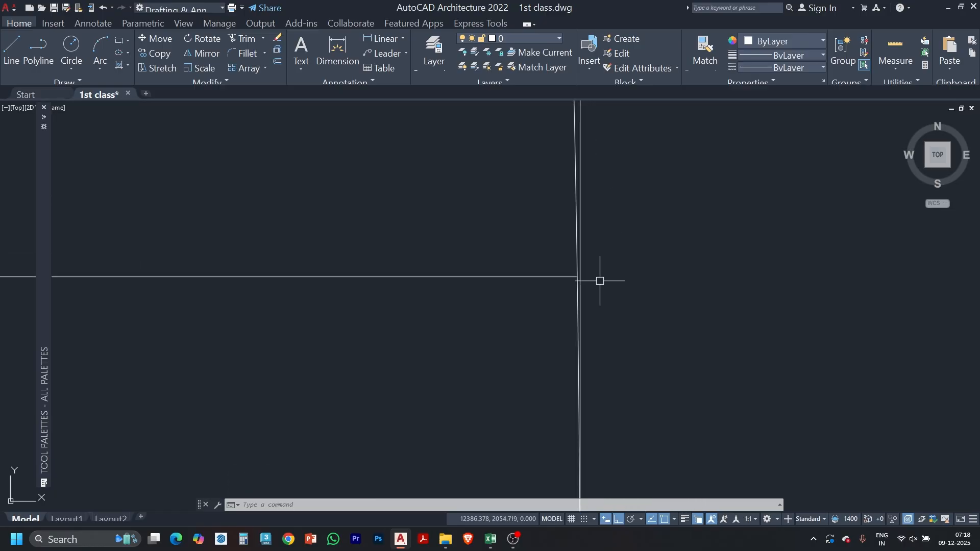
scroll(582, 408, up, 5)
scroll(607, 204, down, 3)
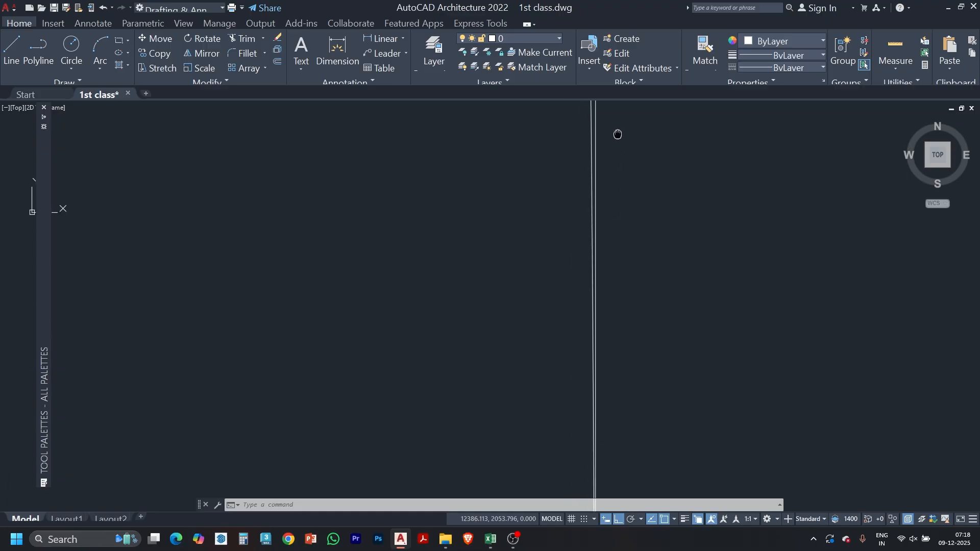
scroll(625, 196, down, 3)
scroll(621, 227, up, 6)
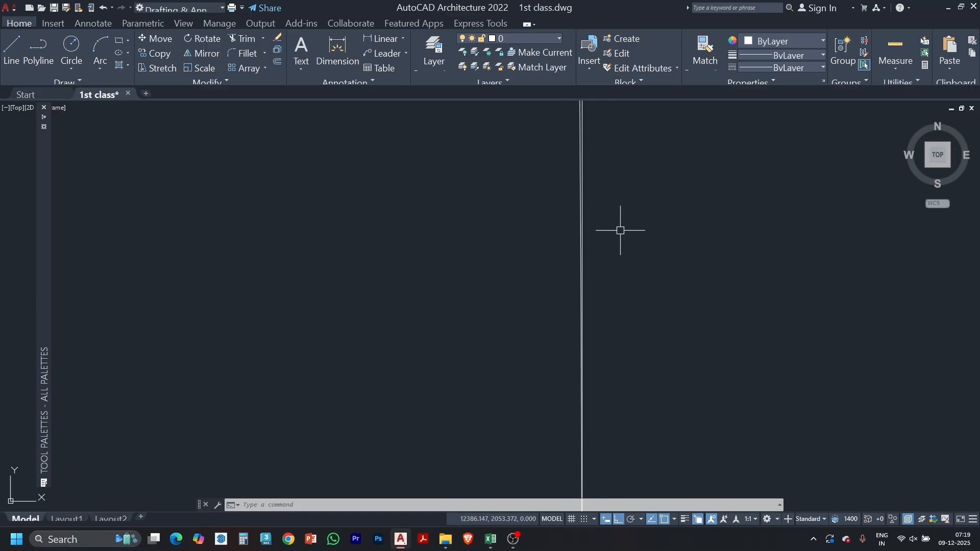
scroll(643, 214, down, 5)
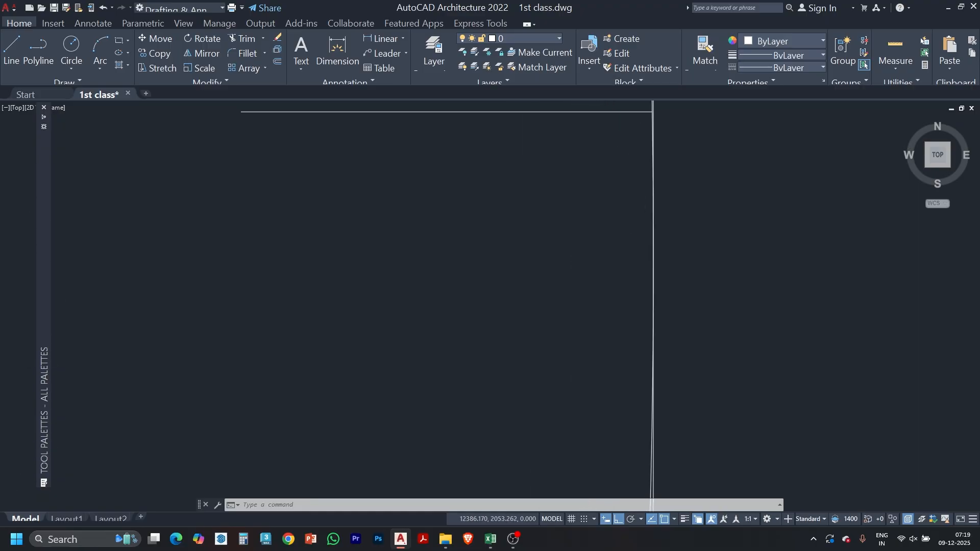
scroll(658, 213, down, 6)
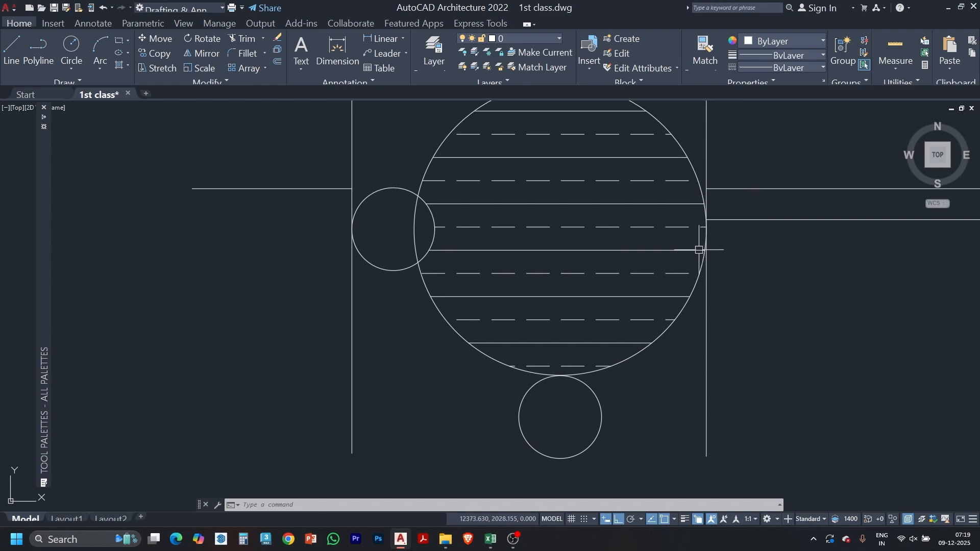
key(Escape)
key(Escape)
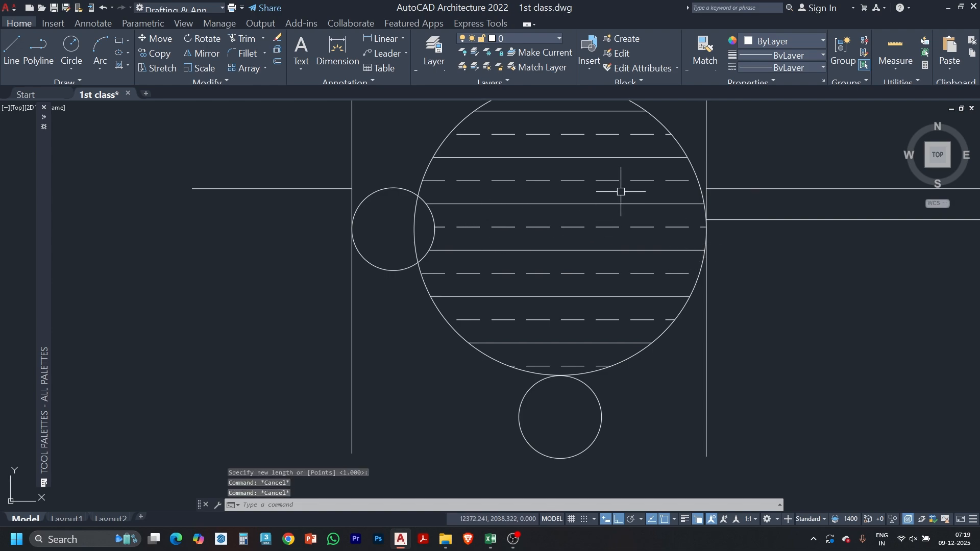
- Scale the second-to-last square in the row above the bottom row by Reference from its left edge's midpoint, extending its width to the next square
scroll(592, 254, down, 8)
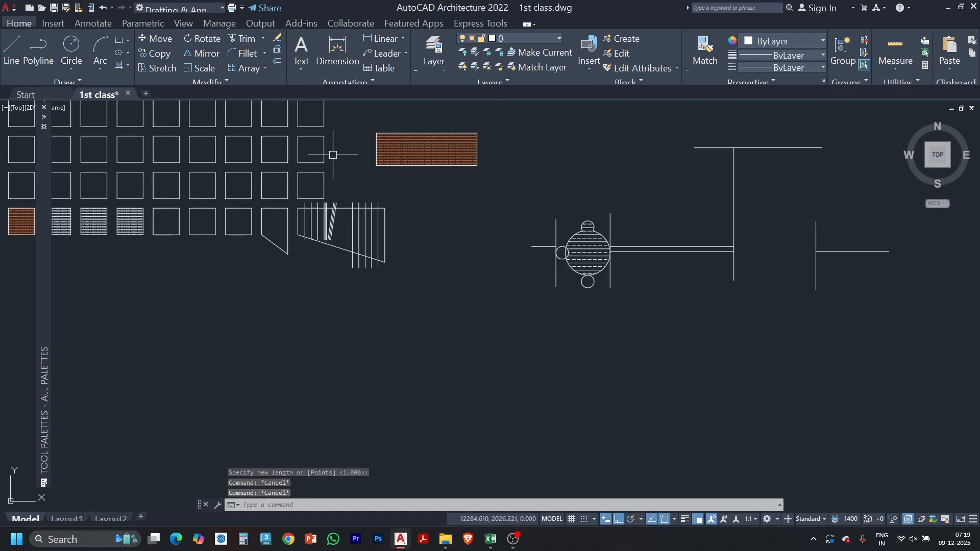
scroll(332, 154, up, 4)
middle_drag(307, 202, 490, 204)
scroll(490, 204, up, 2)
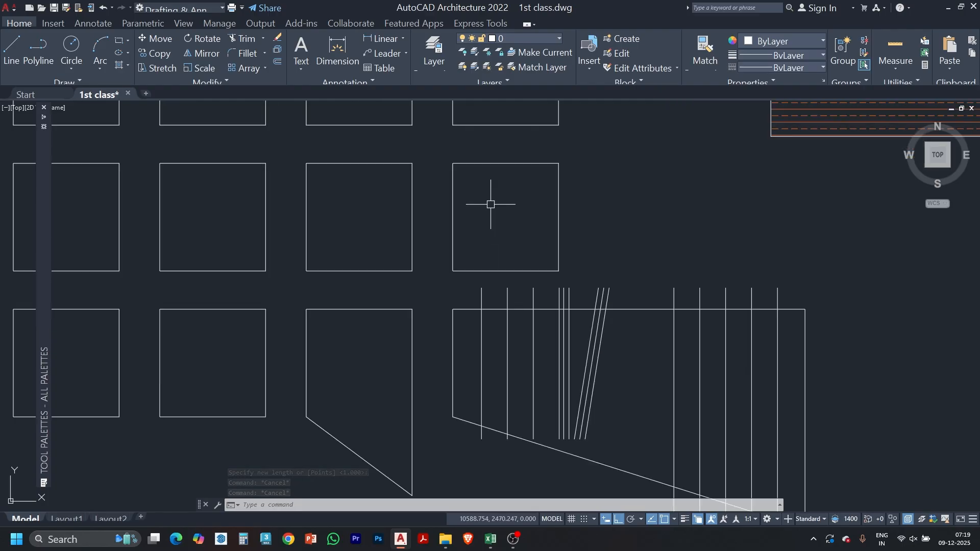
click(309, 208)
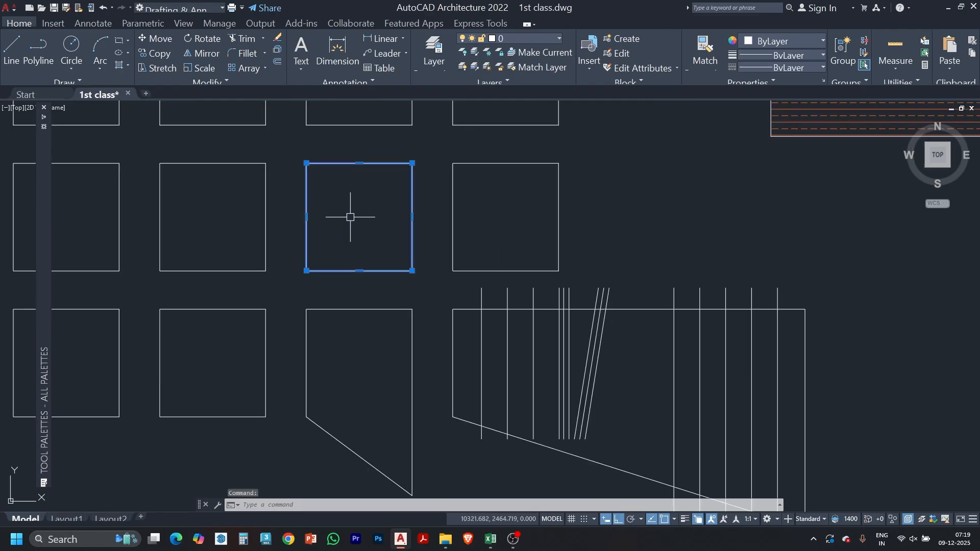
key(Return)
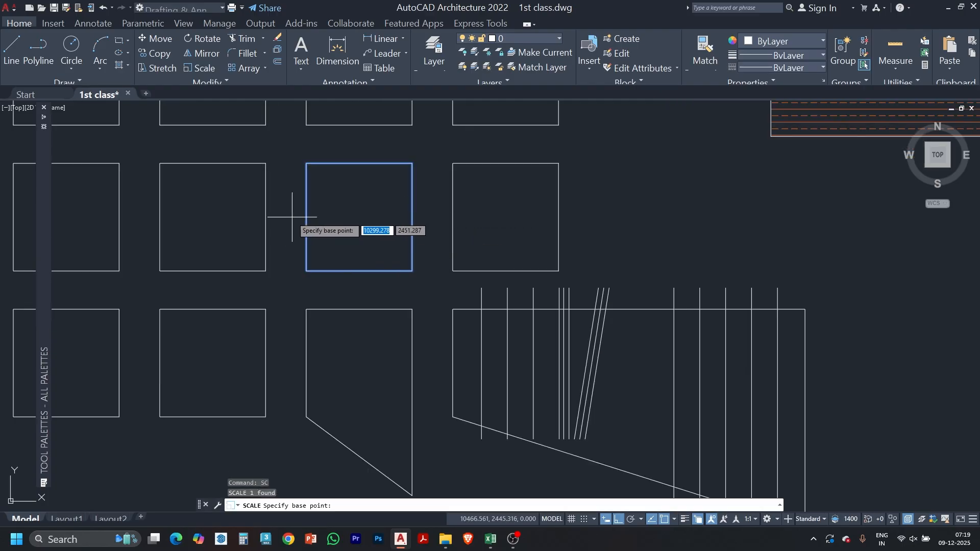
click(307, 215)
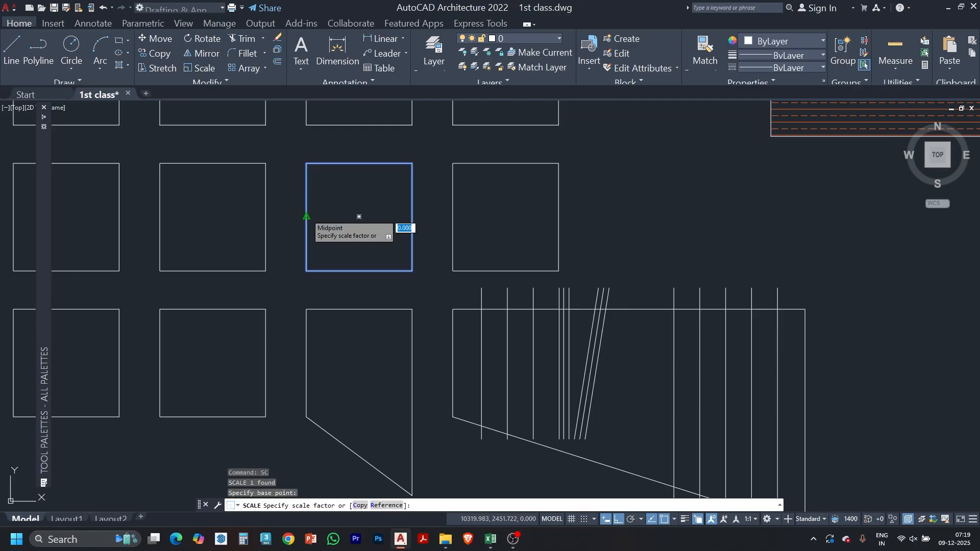
key(Return)
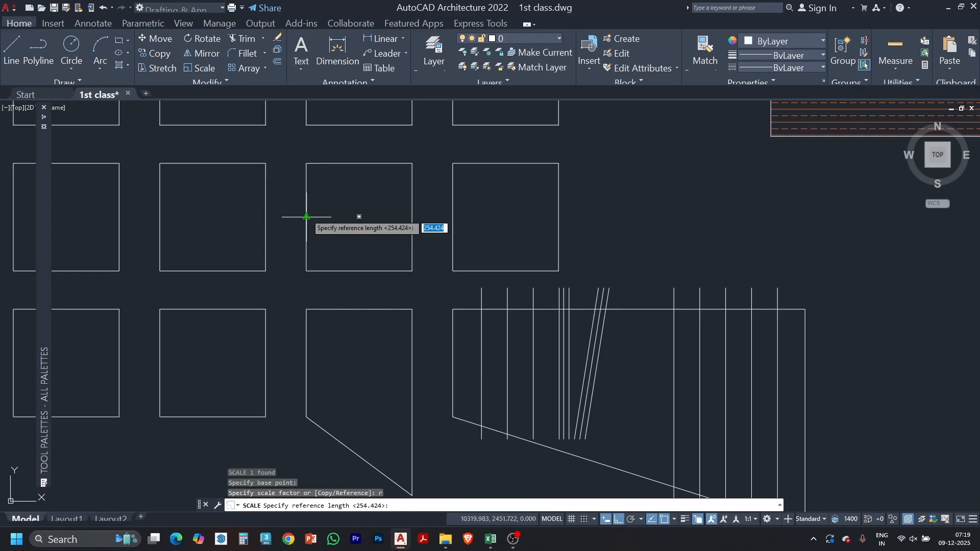
click(307, 216)
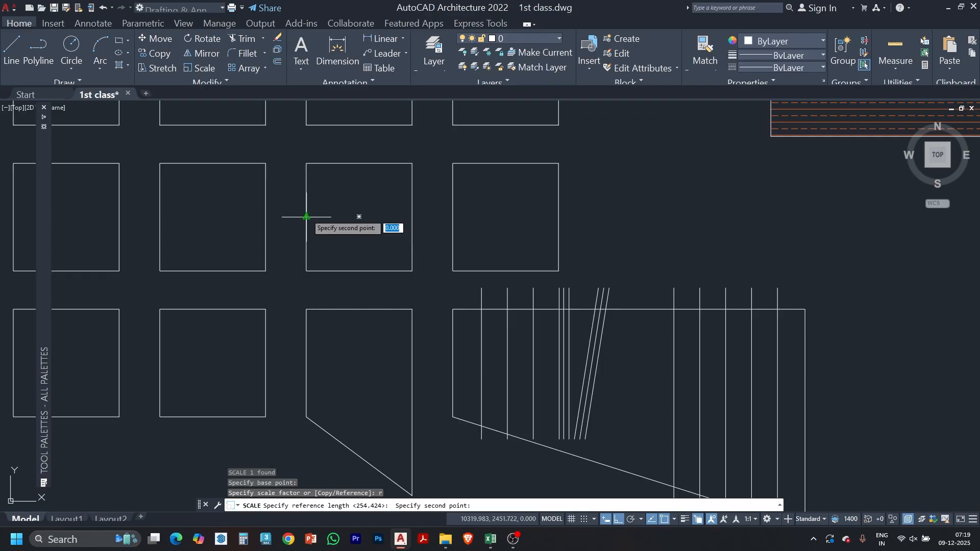
click(412, 216)
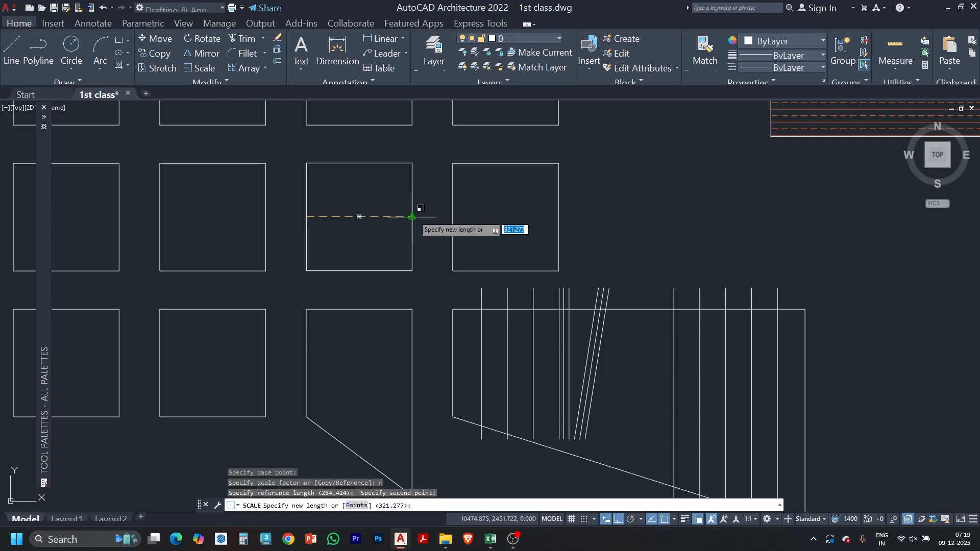
click(451, 215)
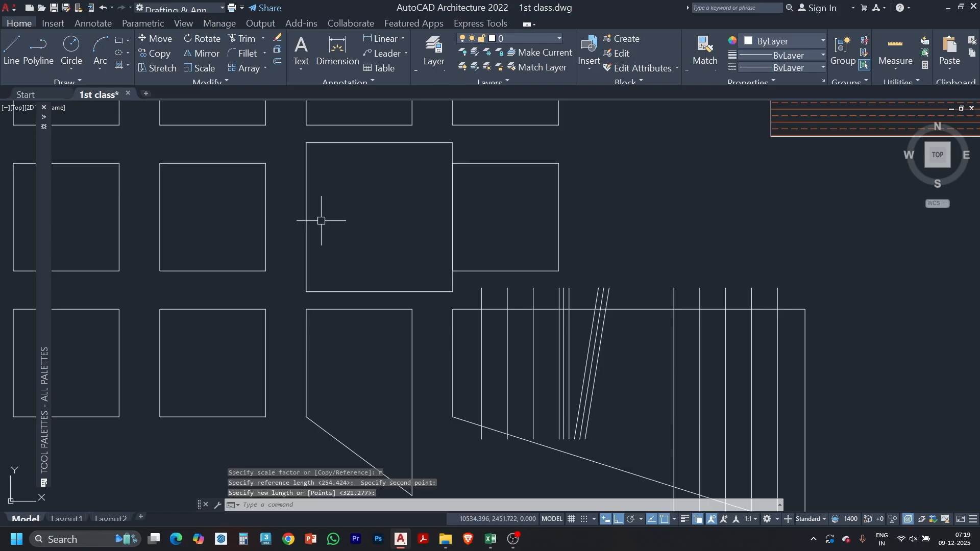
scroll(471, 215, up, 6)
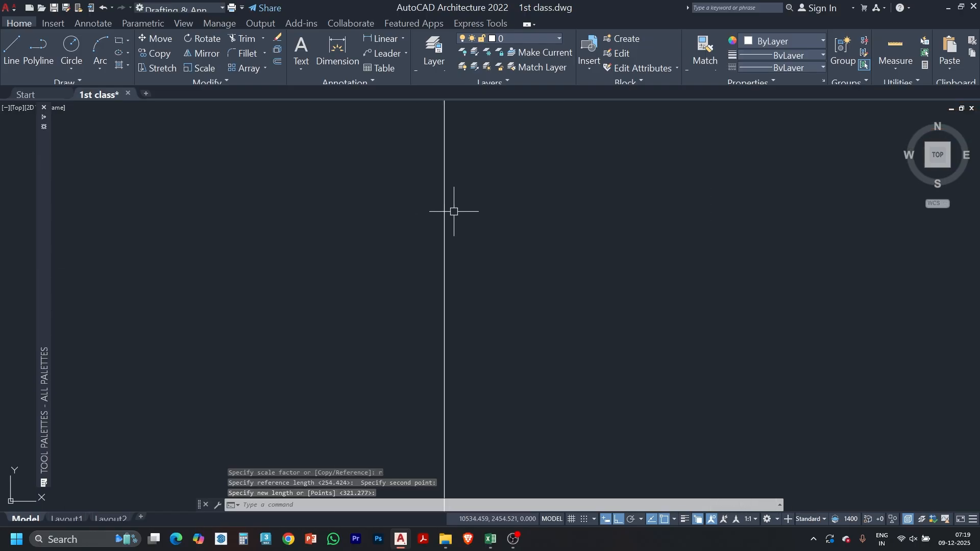
- Scale the enlarged square by Reference from its right edge's midpoint, extending its width to meet the neighbouring square on its left
mouse_move(443, 213)
middle_down()
mouse_move(357, 232)
mouse_move(262, 230)
mouse_move(486, 263)
mouse_move(457, 249)
mouse_move(429, 170)
middle_up()
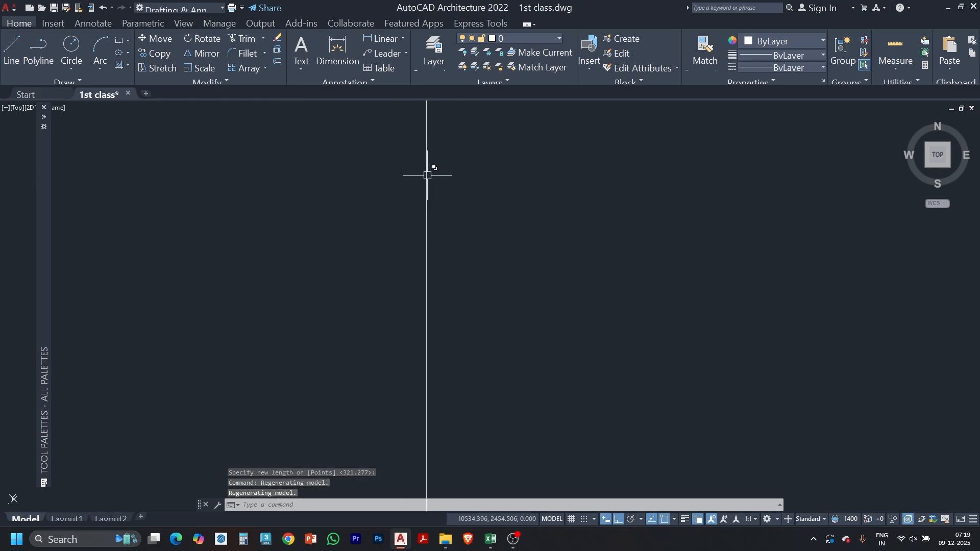
scroll(416, 179, down, 15)
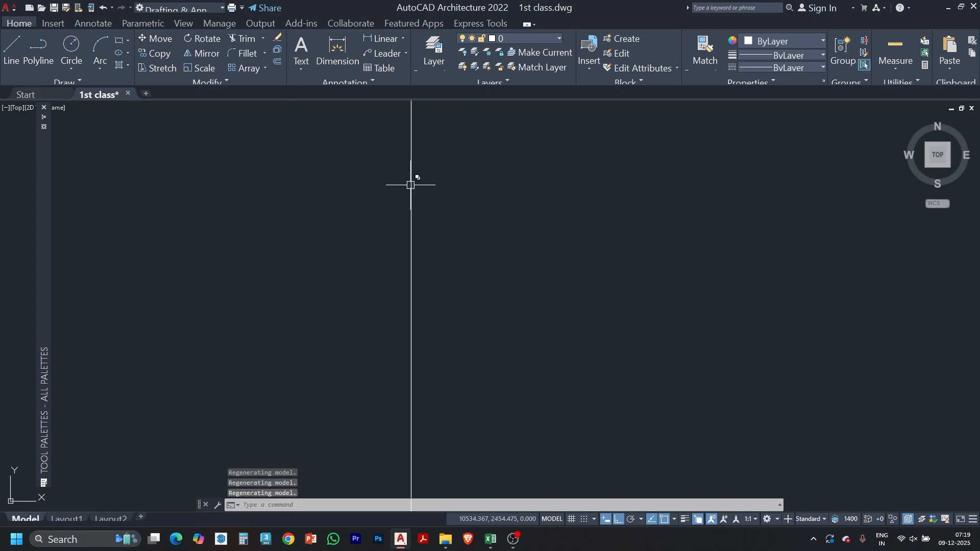
scroll(409, 187, down, 2)
scroll(407, 190, up, 5)
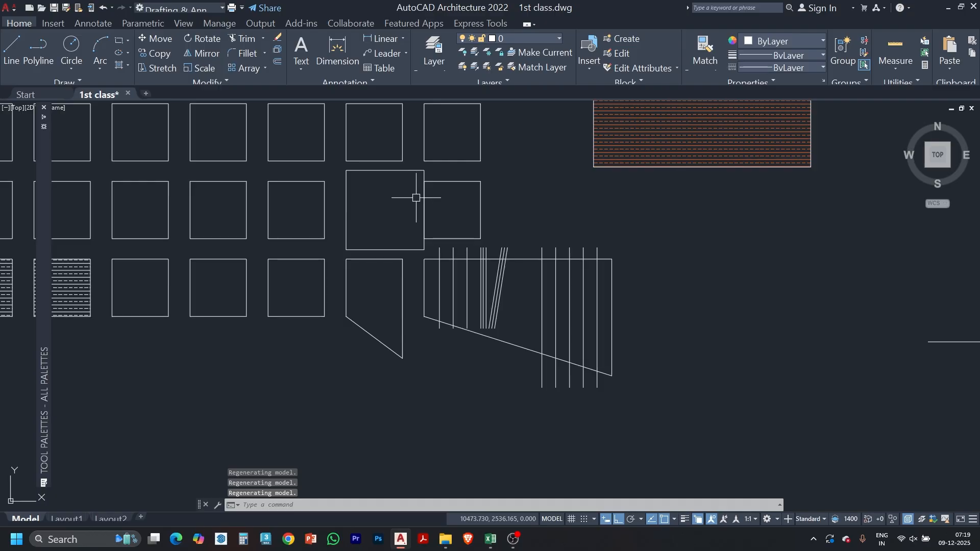
text(c)
key(Return)
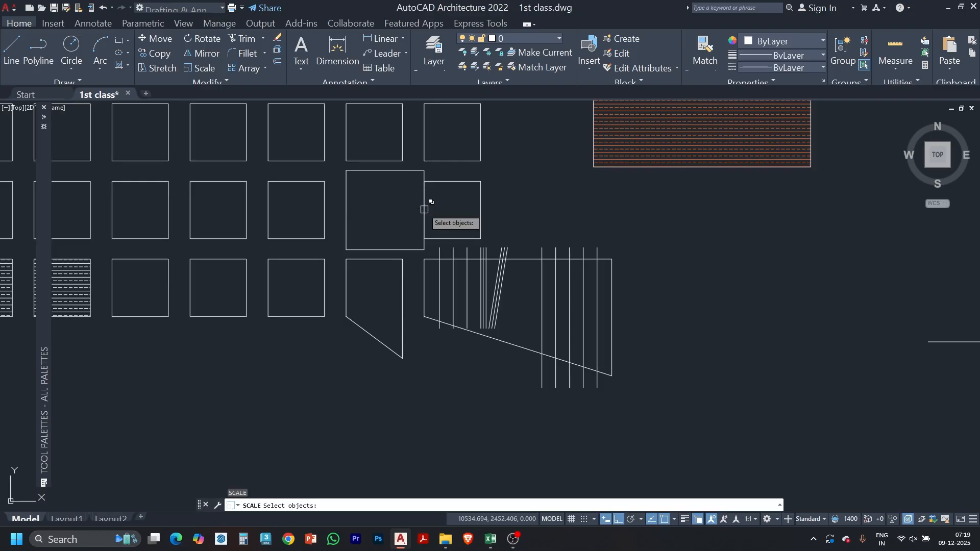
click(414, 169)
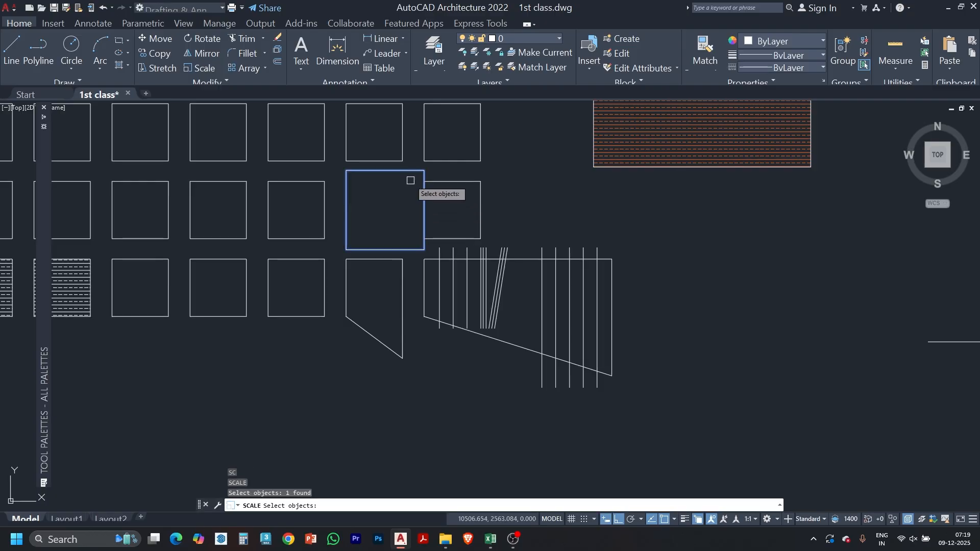
key(Return)
click(423, 209)
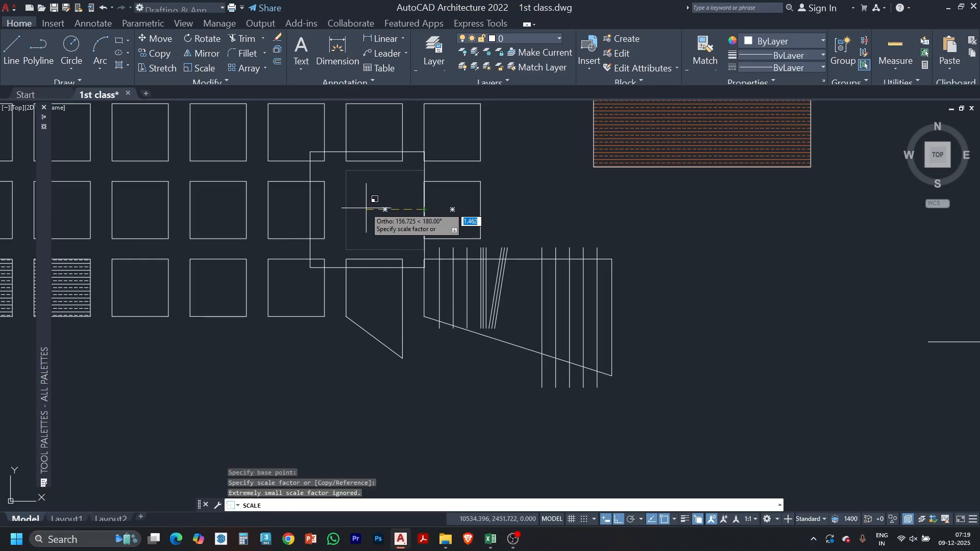
text(r)
key(Return)
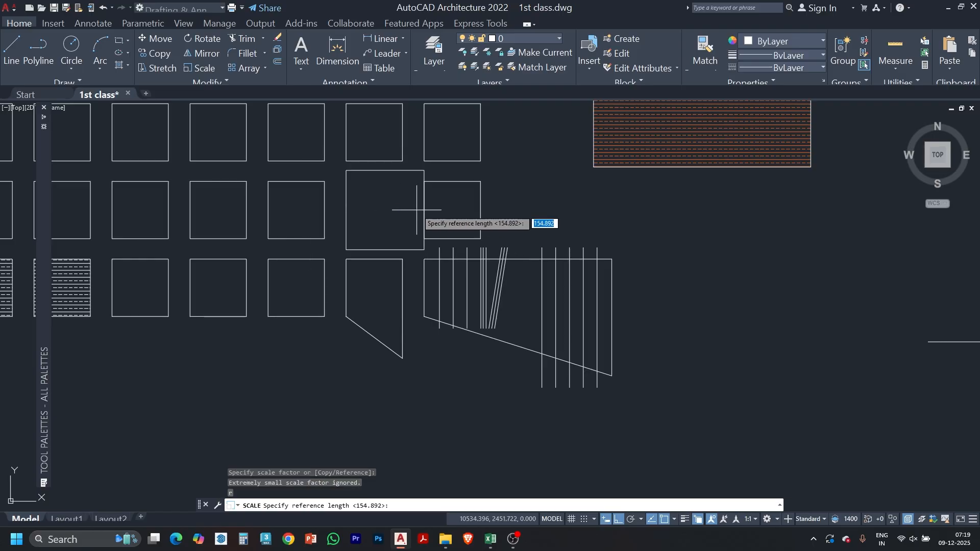
click(453, 209)
click(346, 209)
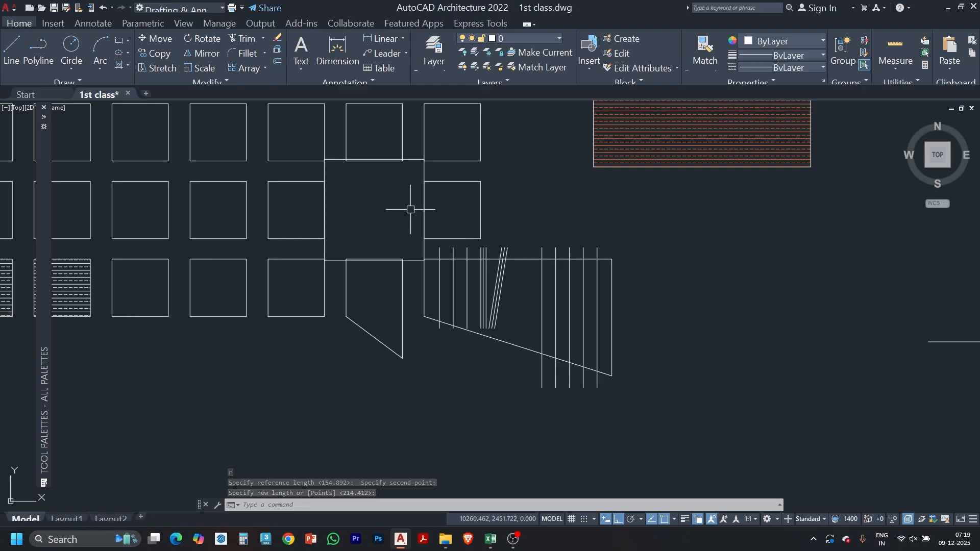
- Try to enlarge the separate unhatched circle figure below the row freehand with Scale from the large circle's centre, and undo it
scroll(414, 206, down, 6)
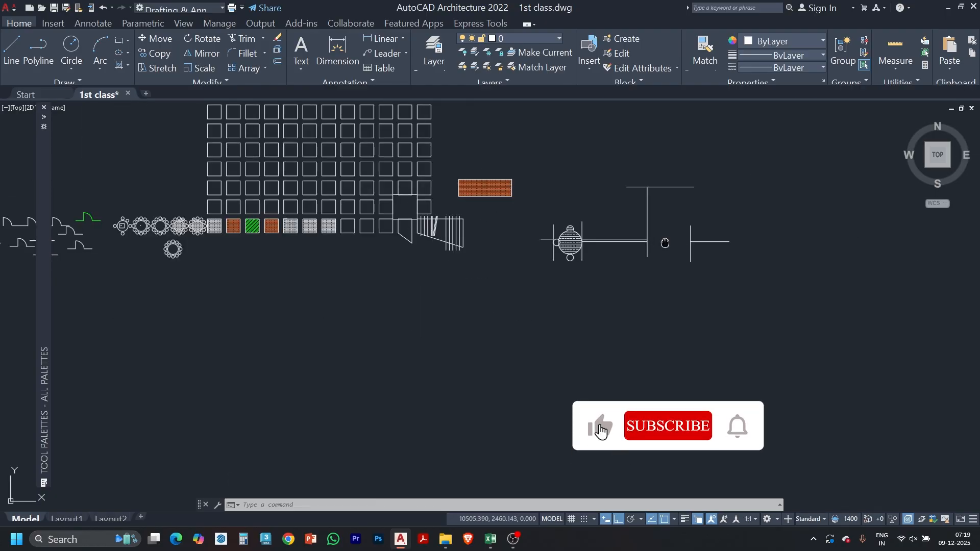
middle_drag(664, 240, 581, 254)
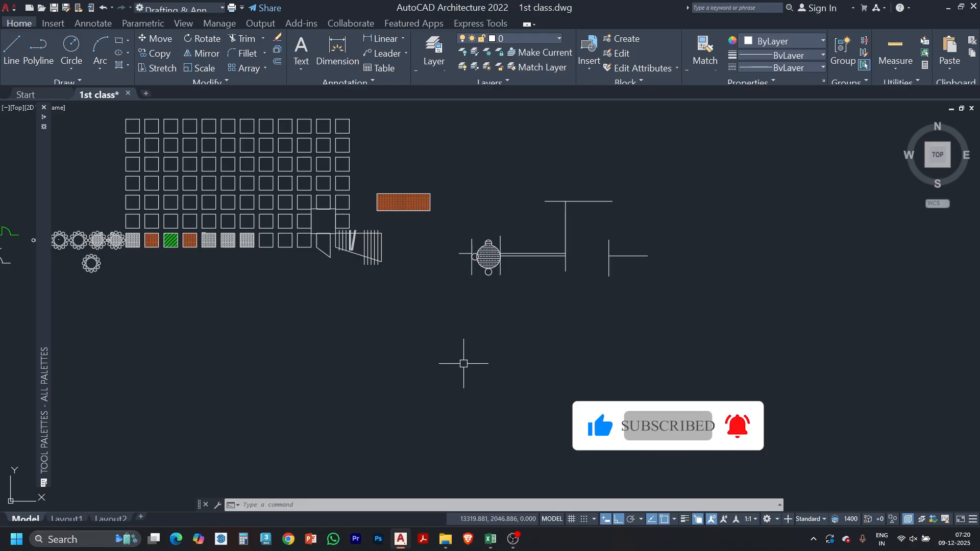
scroll(194, 301, down, 2)
scroll(117, 278, up, 10)
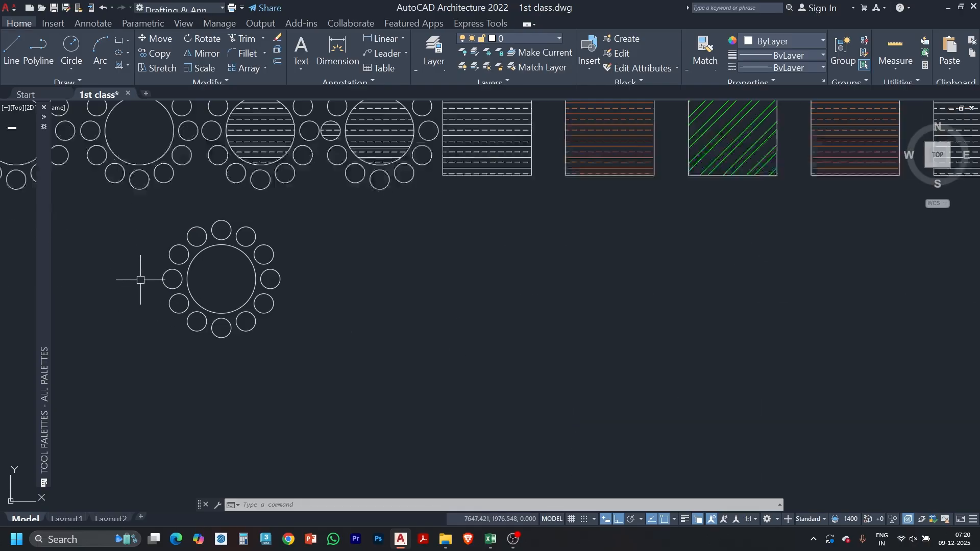
scroll(142, 277, up, 2)
middle_drag(328, 280, 484, 303)
text(c)
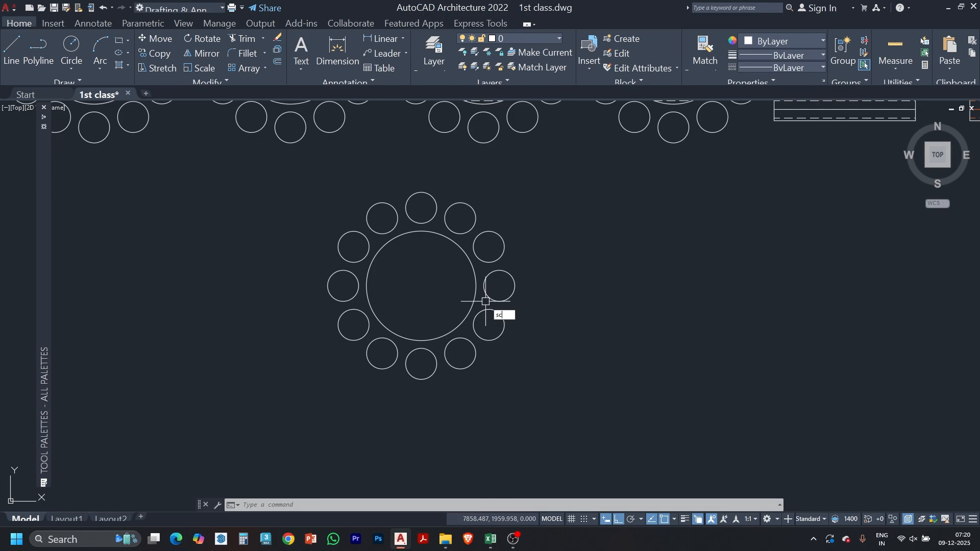
key(Return)
click(478, 282)
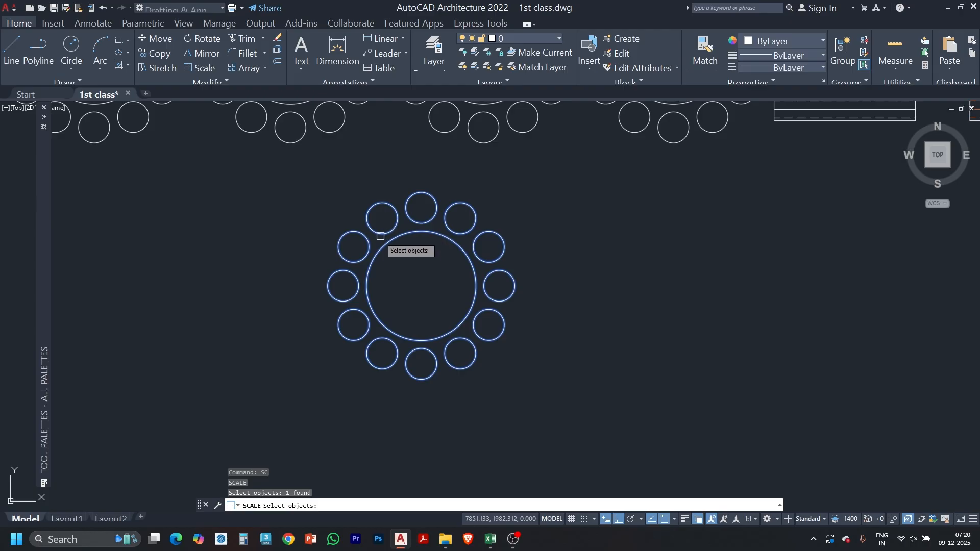
key(Return)
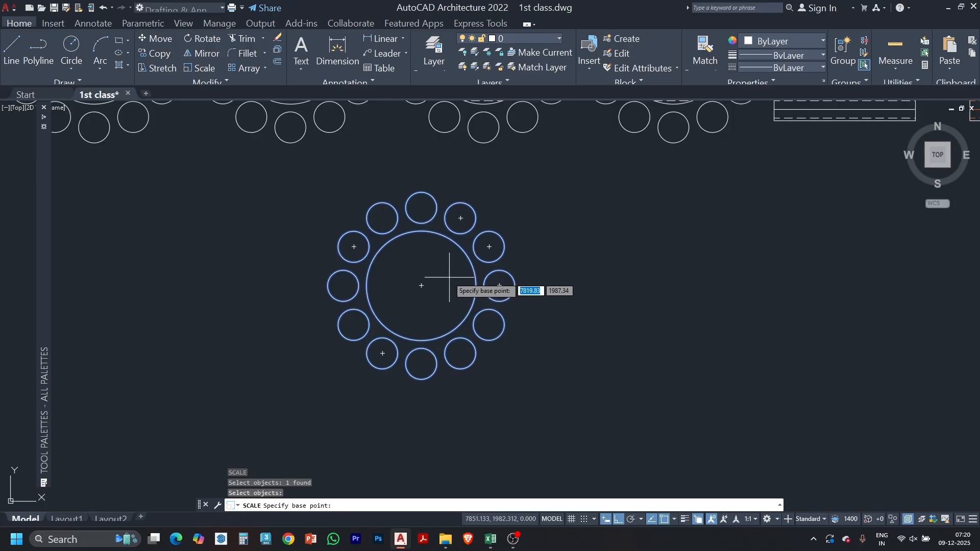
click(421, 285)
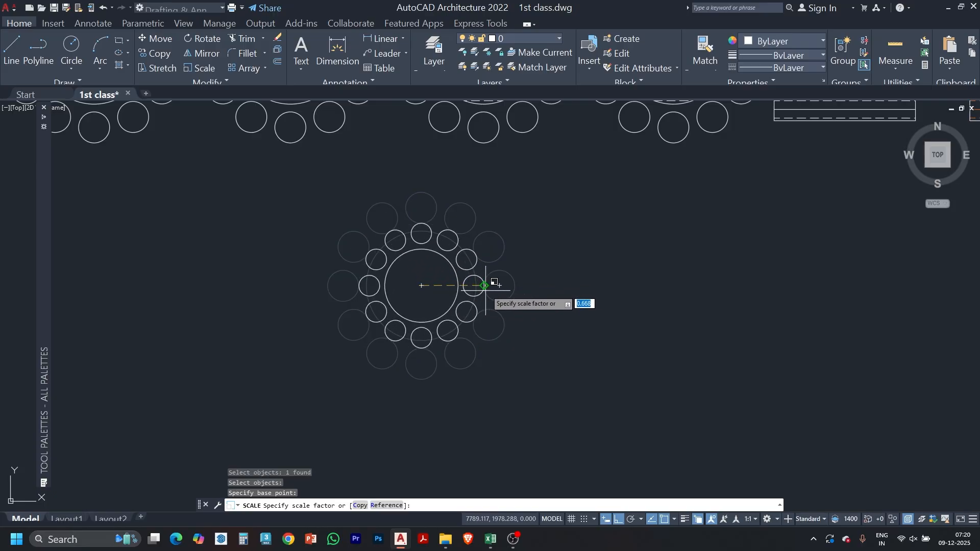
click(611, 303)
scroll(475, 283, down, 3)
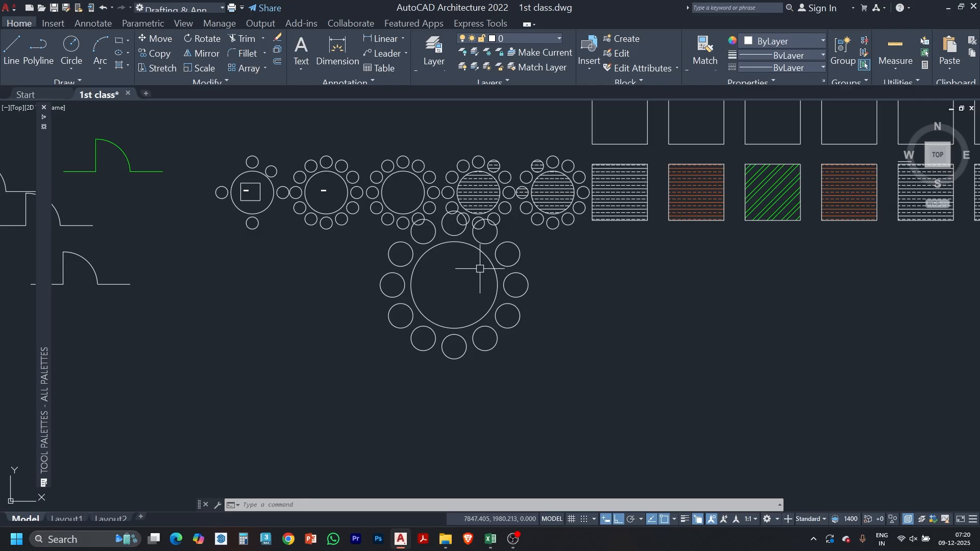
click(493, 291)
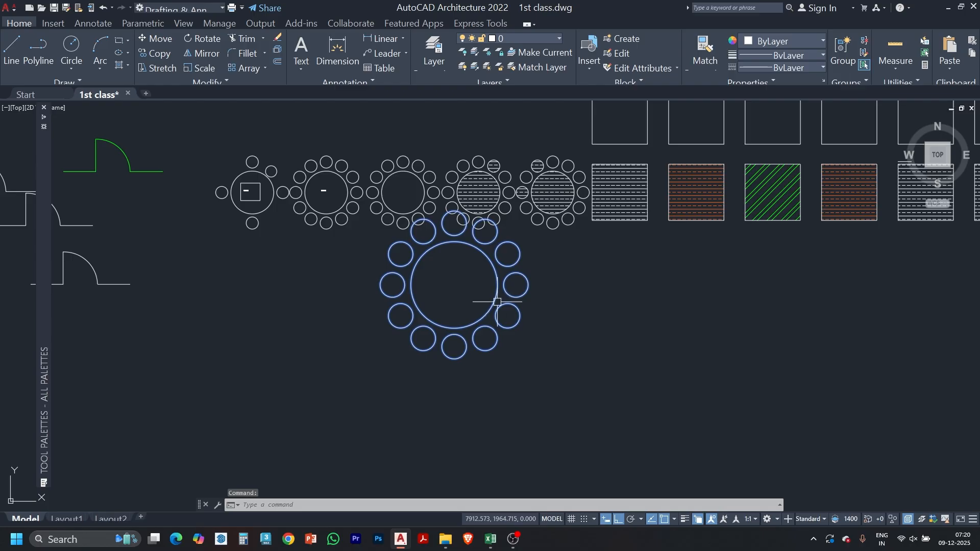
key(ctrl+z)
key(ctrl+z)
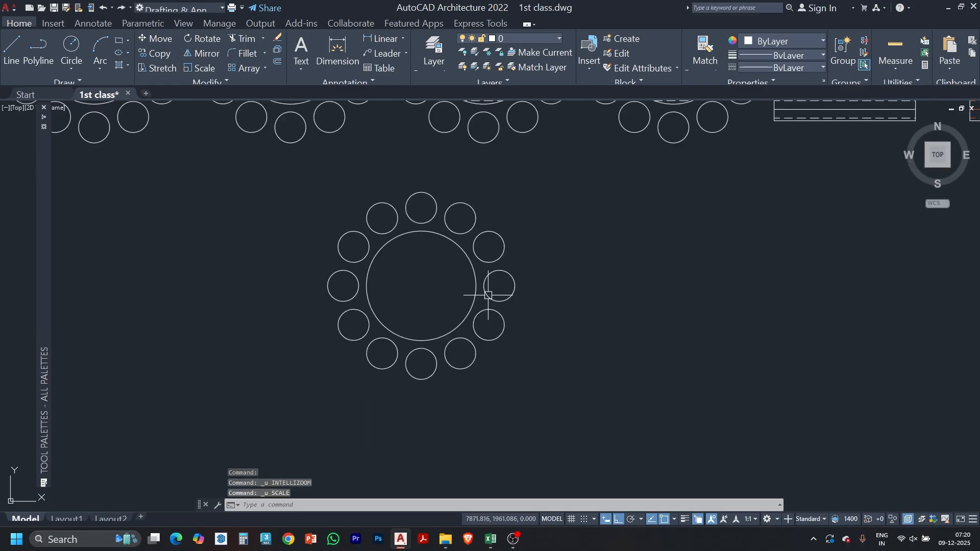
text(sc)
key(Return)
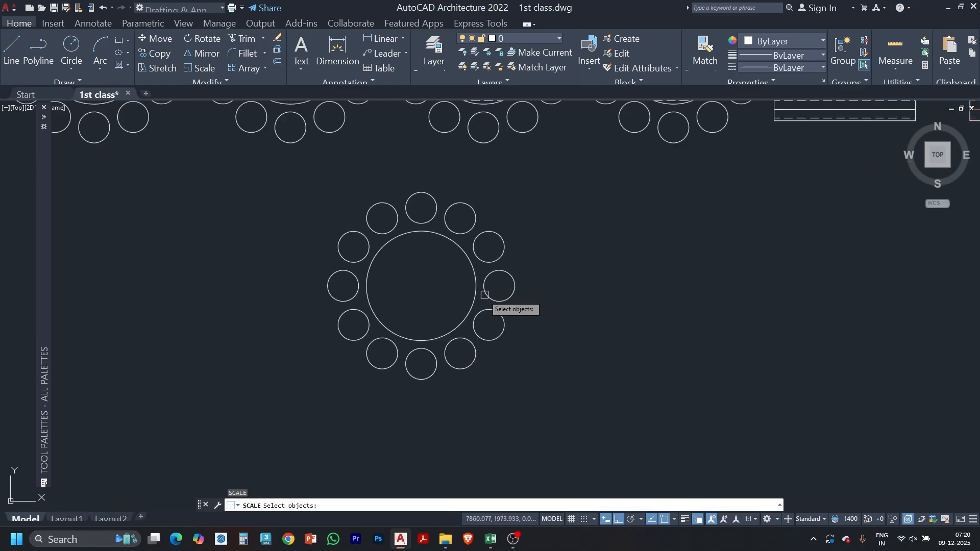
scroll(490, 307, down, 3)
key(Escape)
key(Escape)
key(Escape)
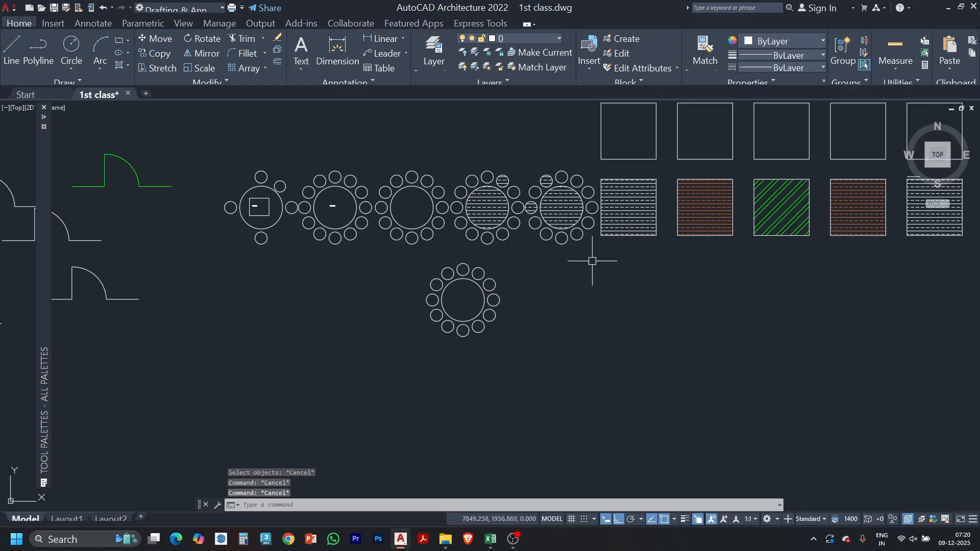
scroll(461, 336, down, 3)
middle_drag(261, 306, 541, 306)
scroll(528, 307, up, 3)
scroll(528, 306, up, 6)
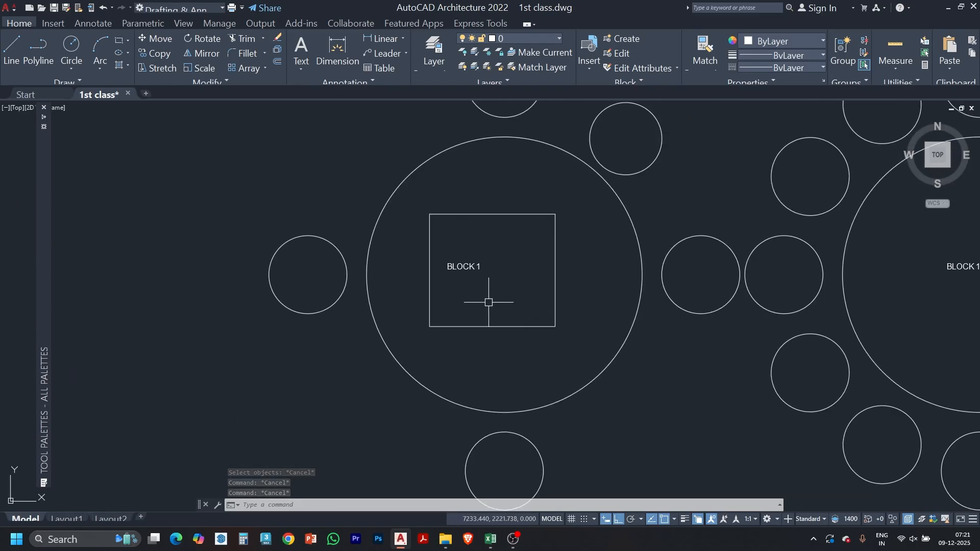
middle_drag(671, 313, 503, 259)
scroll(504, 259, down, 10)
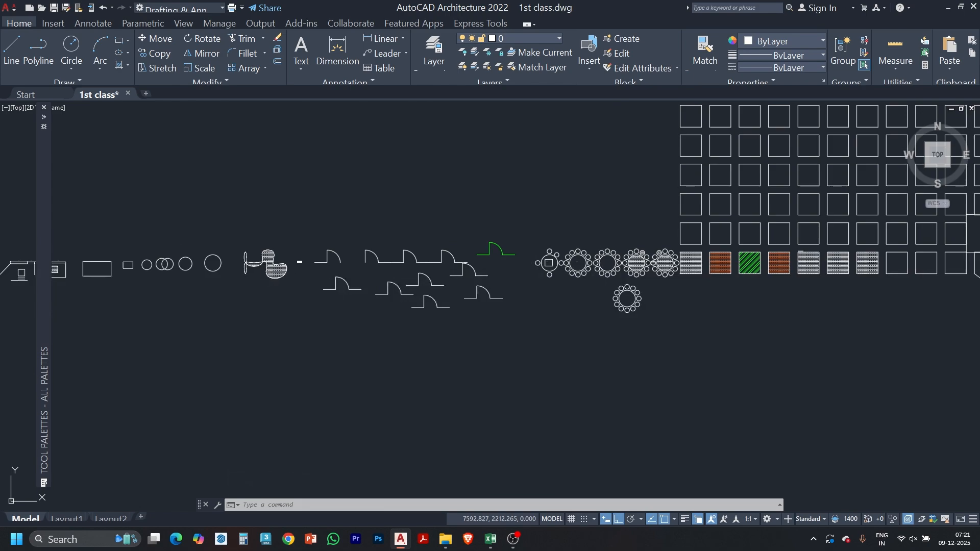
scroll(451, 286, up, 5)
scroll(452, 285, up, 5)
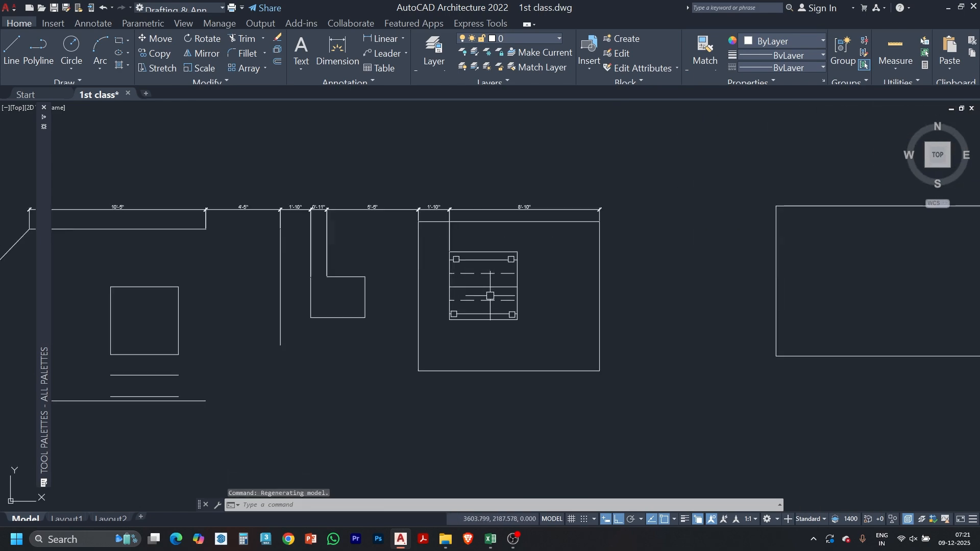
click(531, 243)
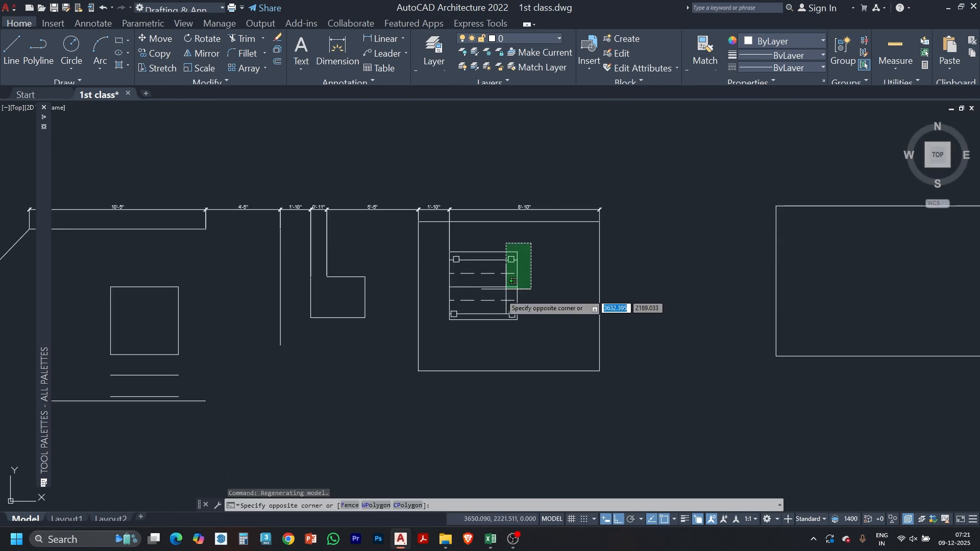
click(440, 333)
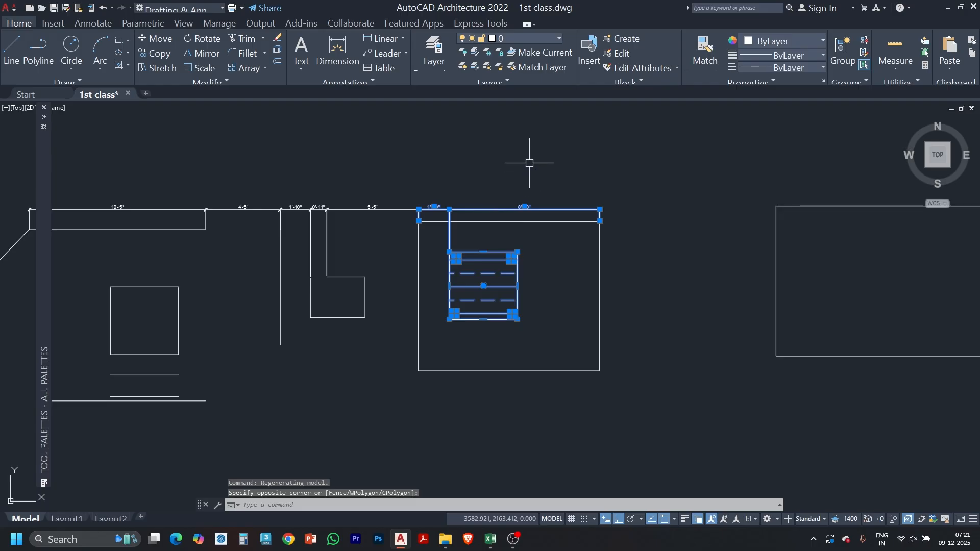
key(Escape)
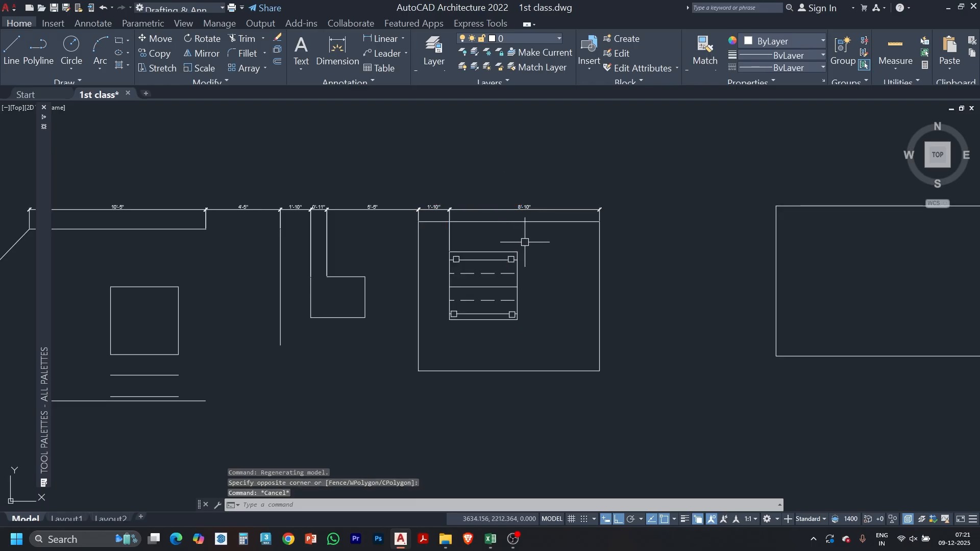
- Try to scale the square figure inside the dimensioned rectangle by Reference from its upper-left corner, stretching its diagonal towards the rectangle's lower-right corner, and undo it
click(524, 242)
click(467, 331)
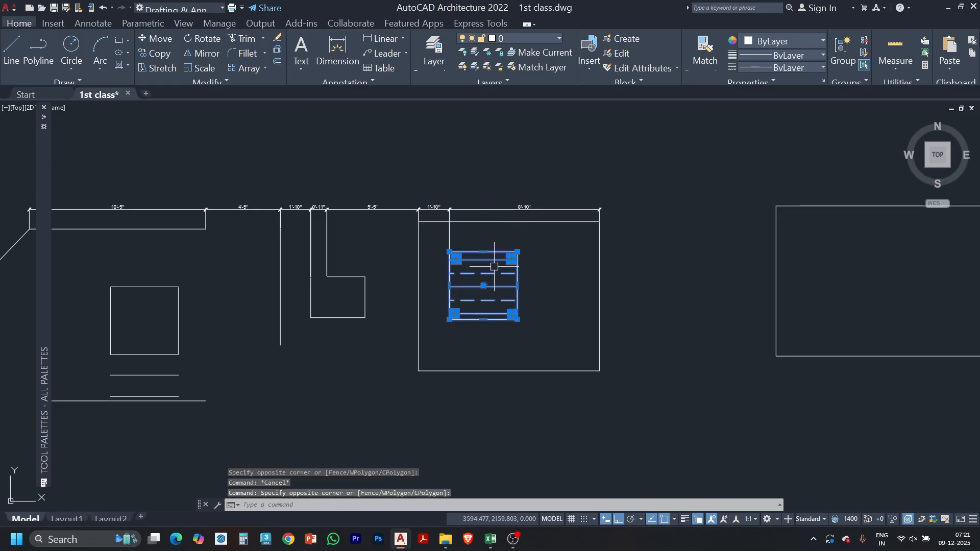
text(sc)
key(Return)
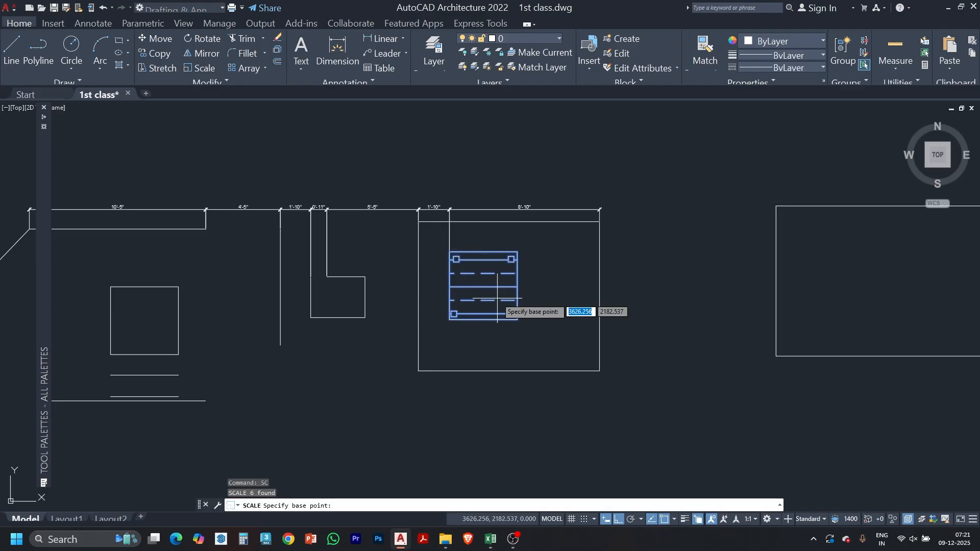
click(449, 252)
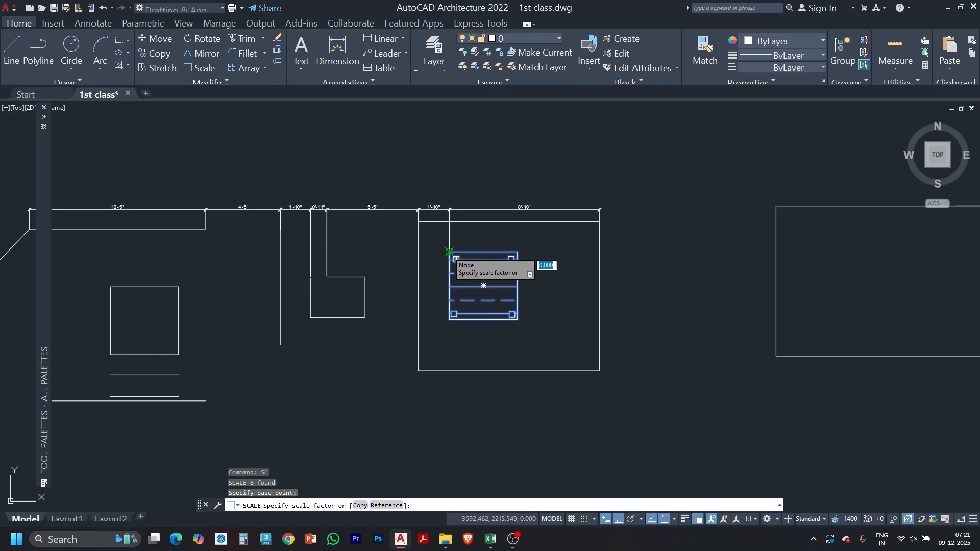
click(456, 259)
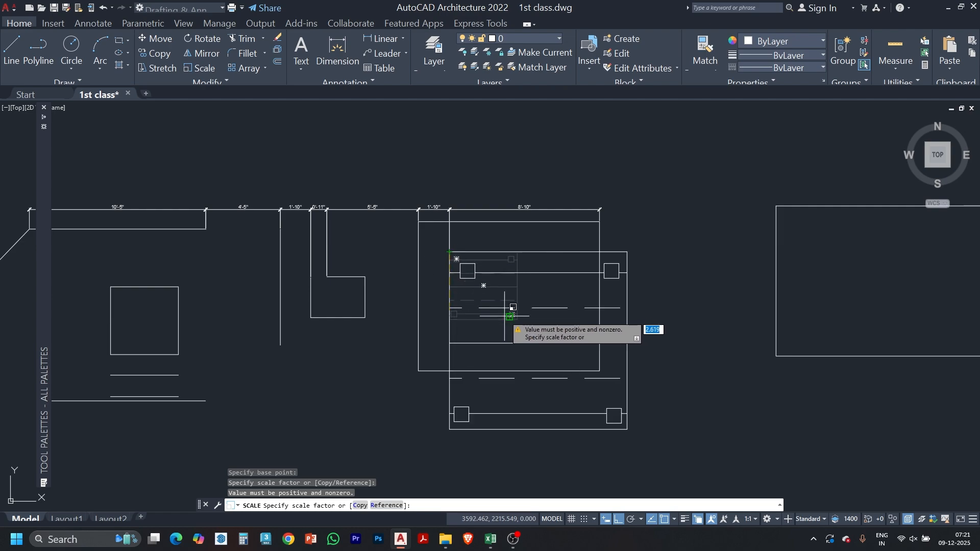
text(r)
key(Return)
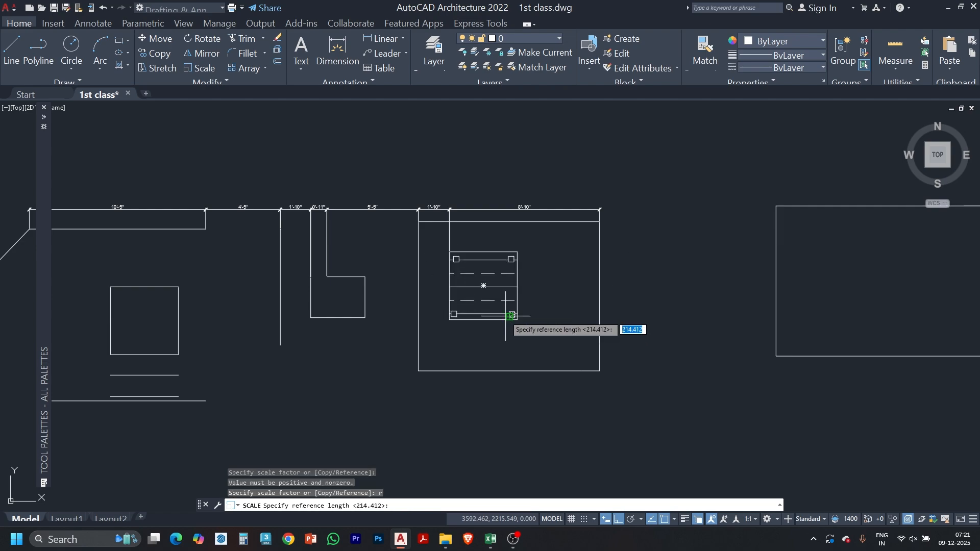
click(450, 251)
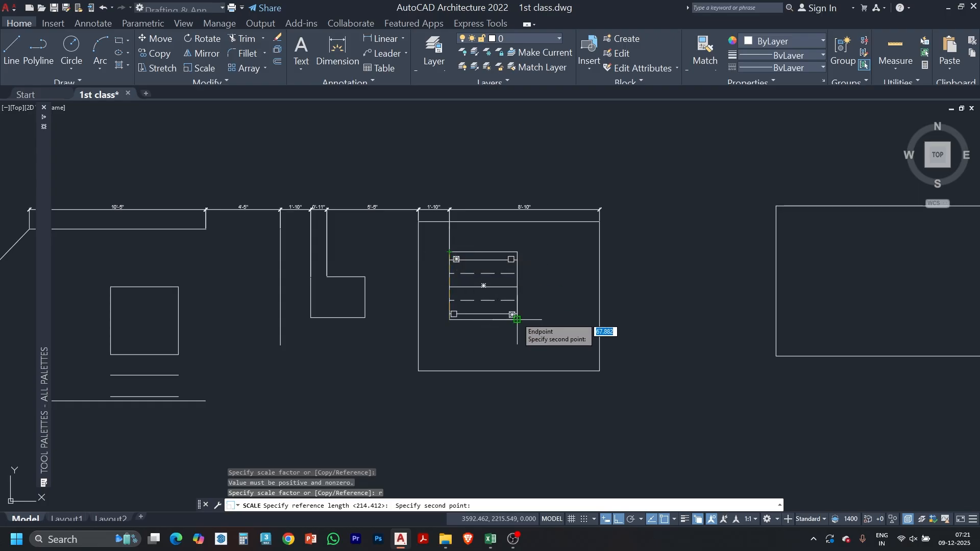
click(517, 319)
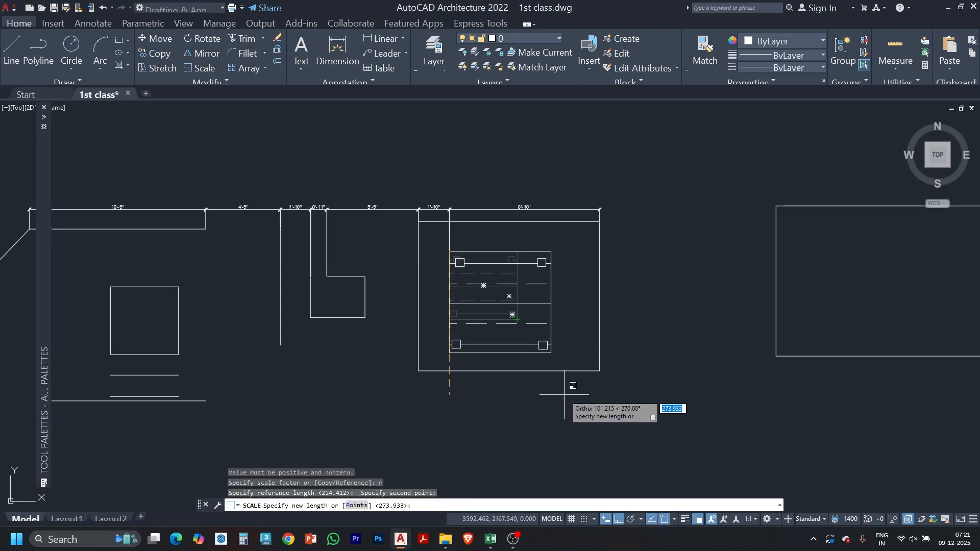
click(596, 368)
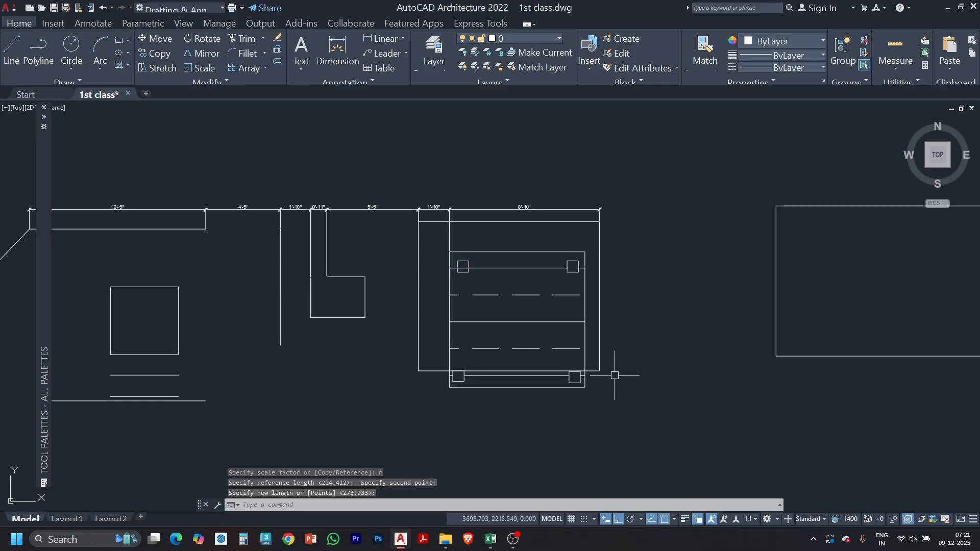
key(ctrl+z)
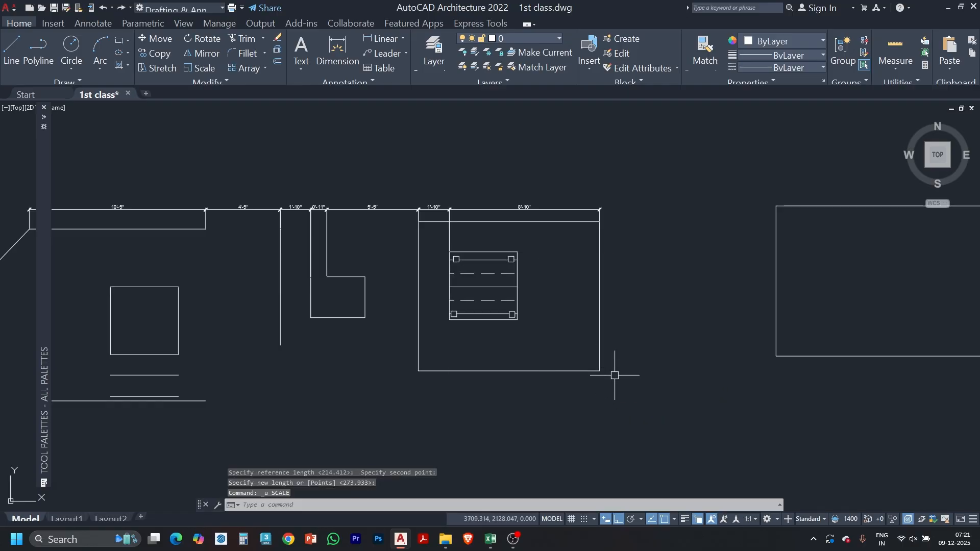
- Scale the square figure inside the dimensioned rectangle by Reference from its upper-left corner, extending its left edge down to the rectangle's bottom edge
click(546, 240)
click(450, 341)
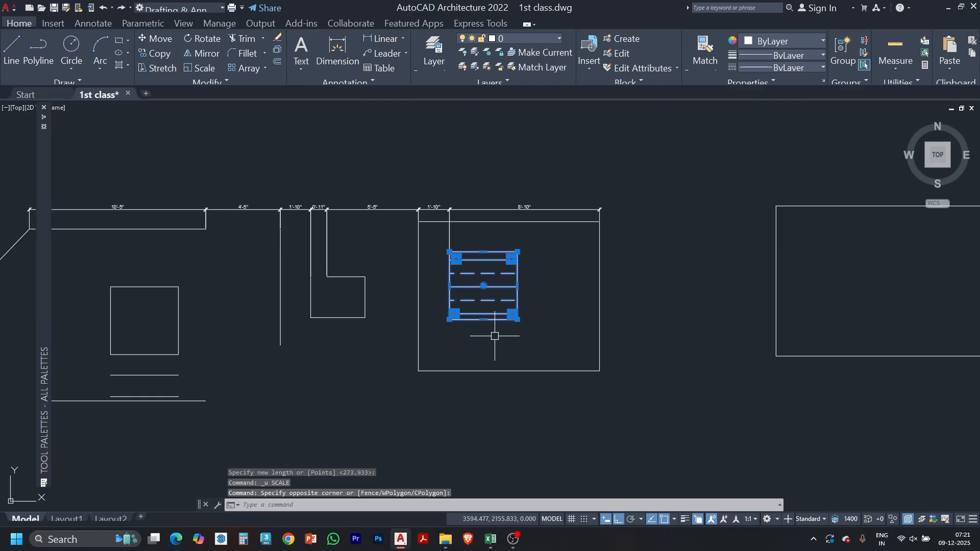
key(Return)
click(452, 254)
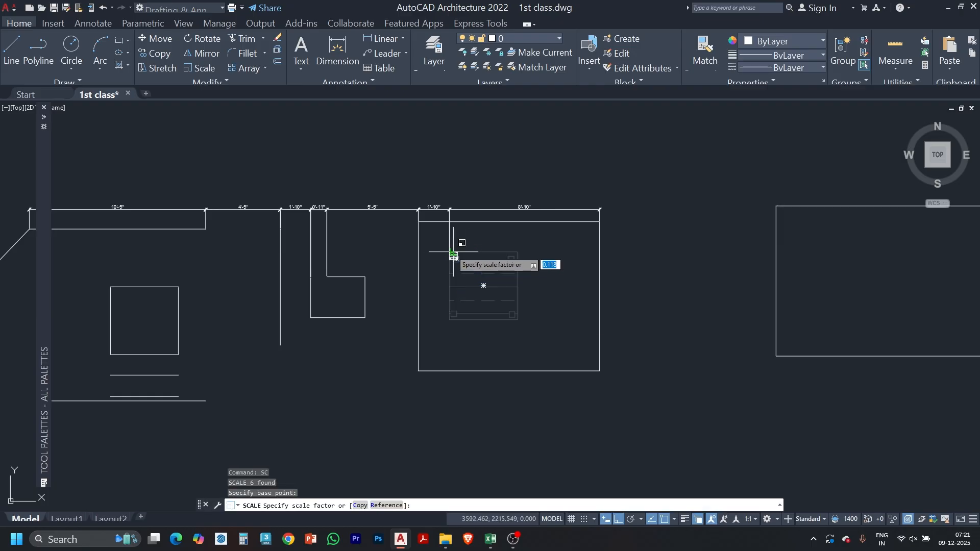
text(r)
key(Return)
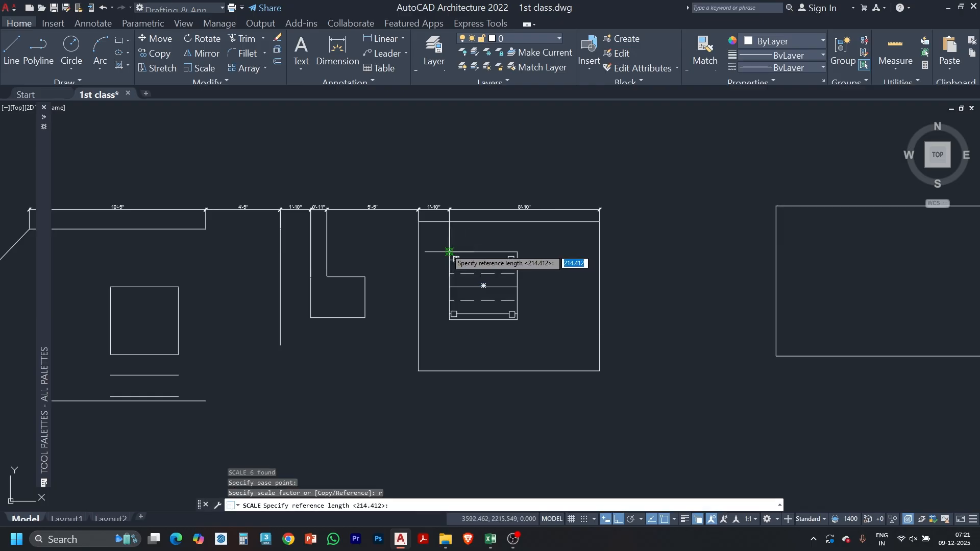
click(449, 252)
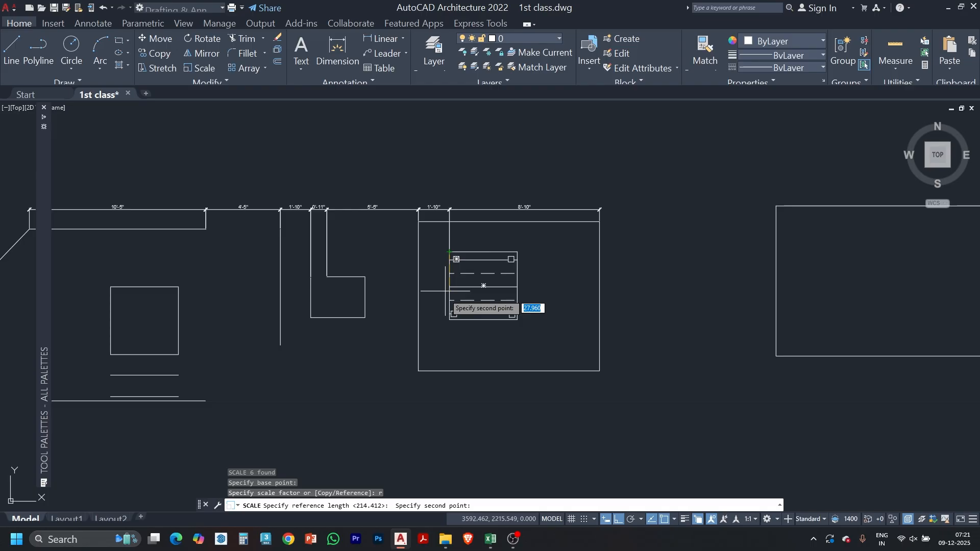
click(449, 320)
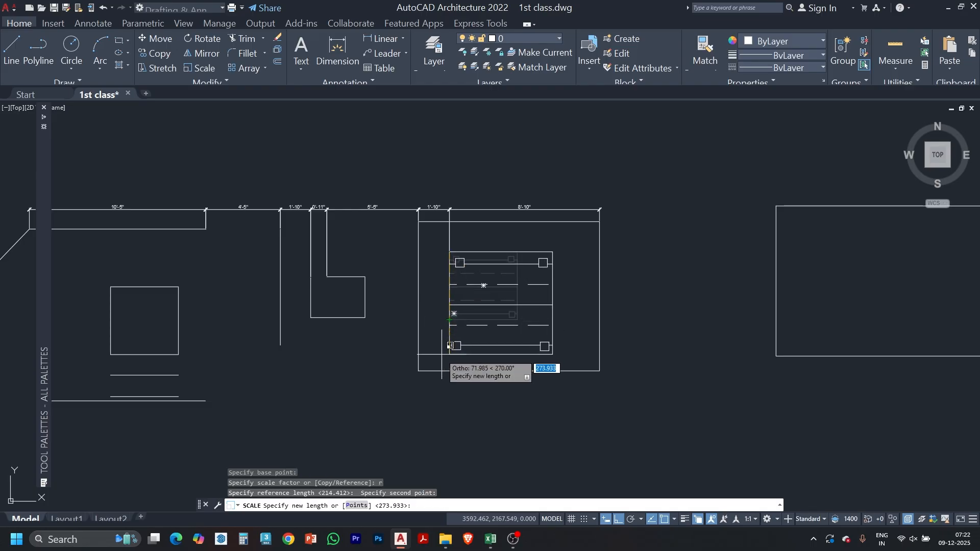
click(454, 365)
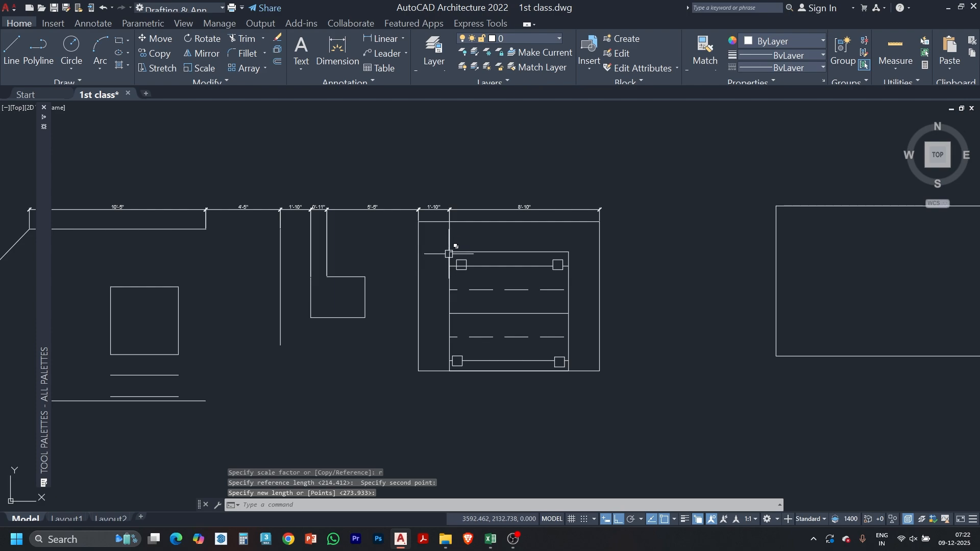
- Examine the scaled figure's upper-left and lower-left corners, and look over the circles, hatched shape, text and door symbols beyond the rectangle
scroll(449, 250, up, 4)
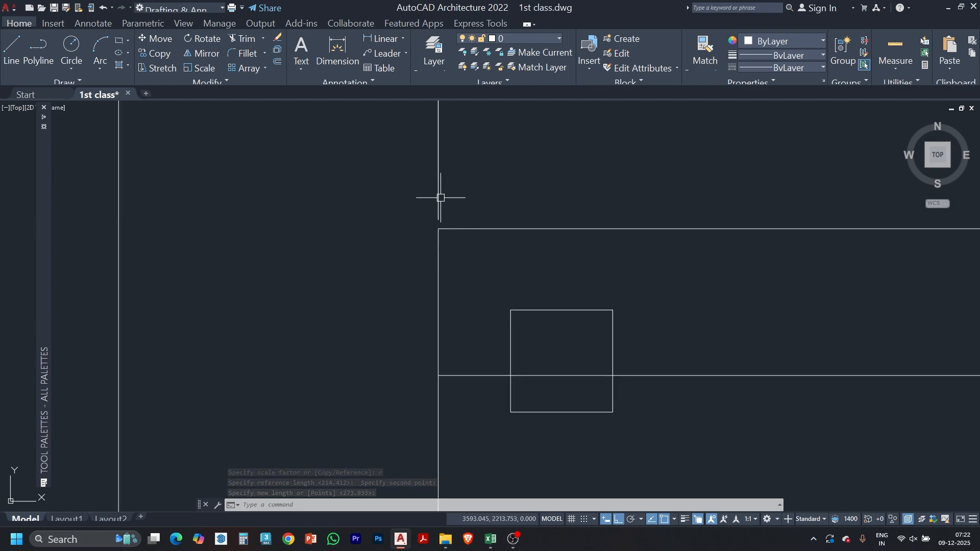
scroll(466, 175, down, 4)
scroll(459, 302, up, 6)
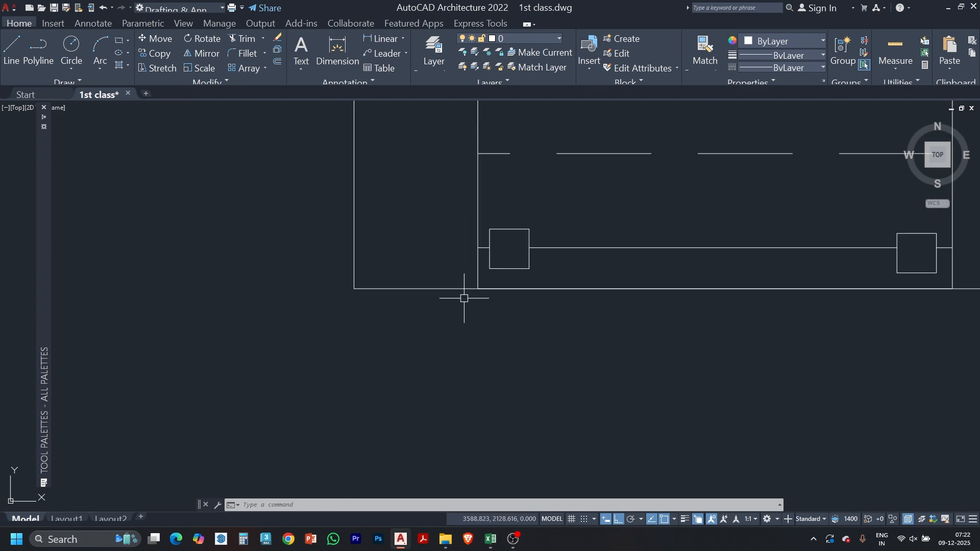
scroll(463, 307, down, 5)
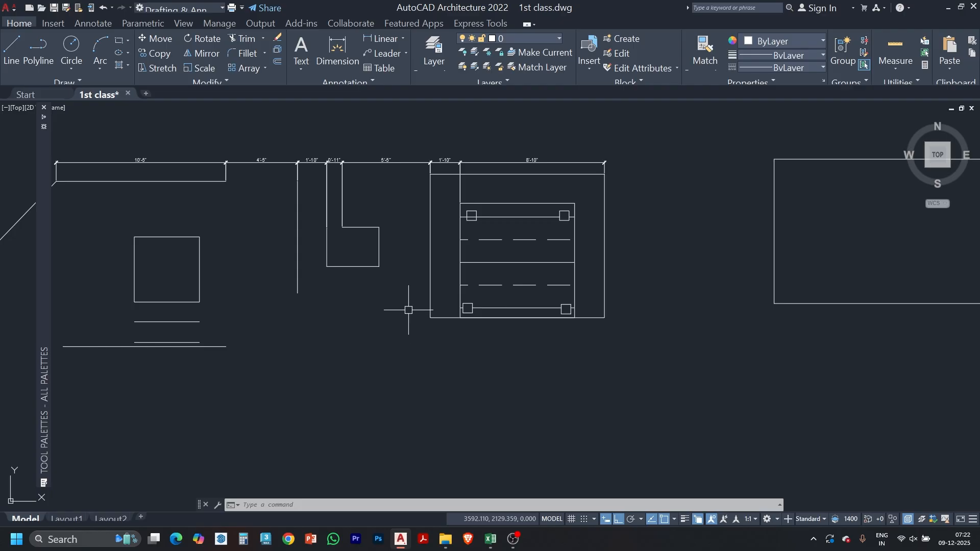
middle_drag(698, 251, 400, 273)
scroll(390, 274, down, 4)
middle_drag(822, 279, 644, 288)
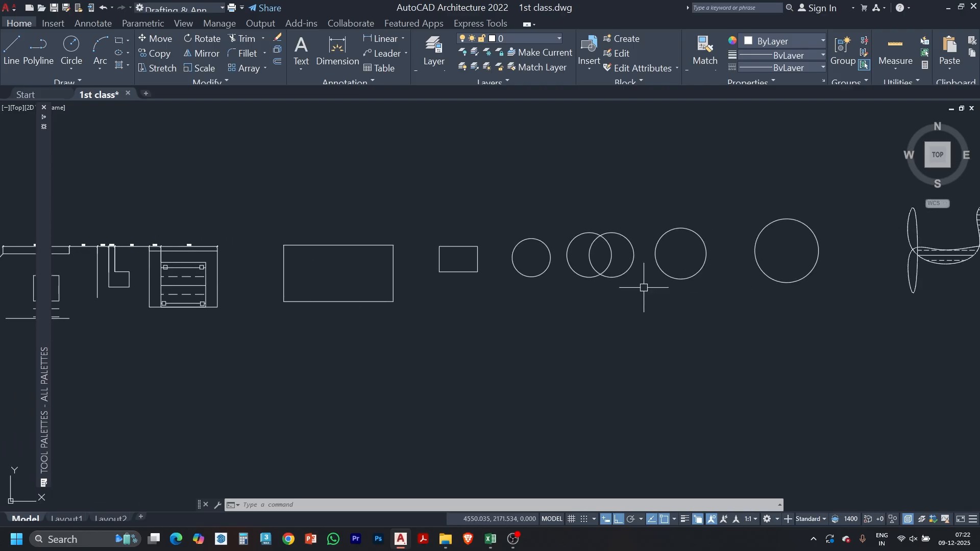
middle_drag(791, 301, 466, 309)
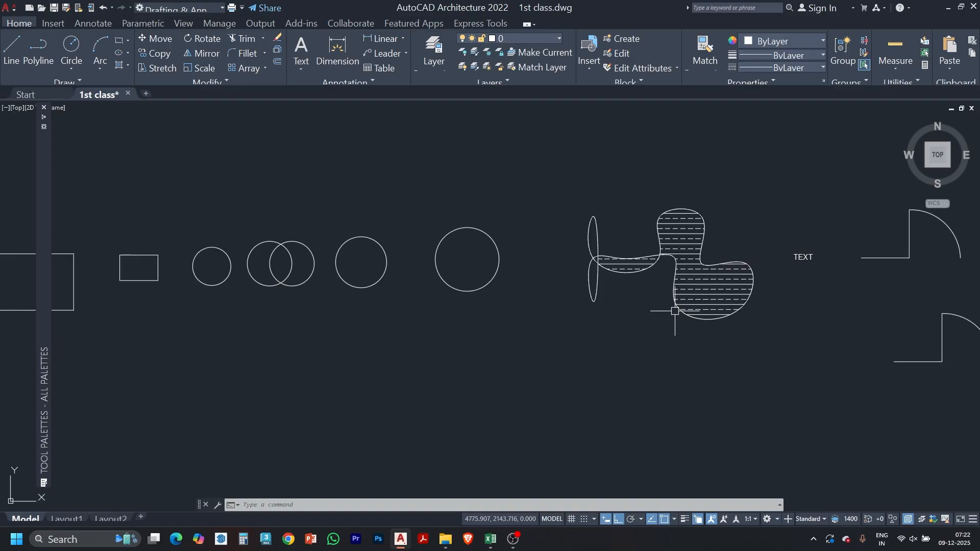
middle_drag(761, 317, 493, 320)
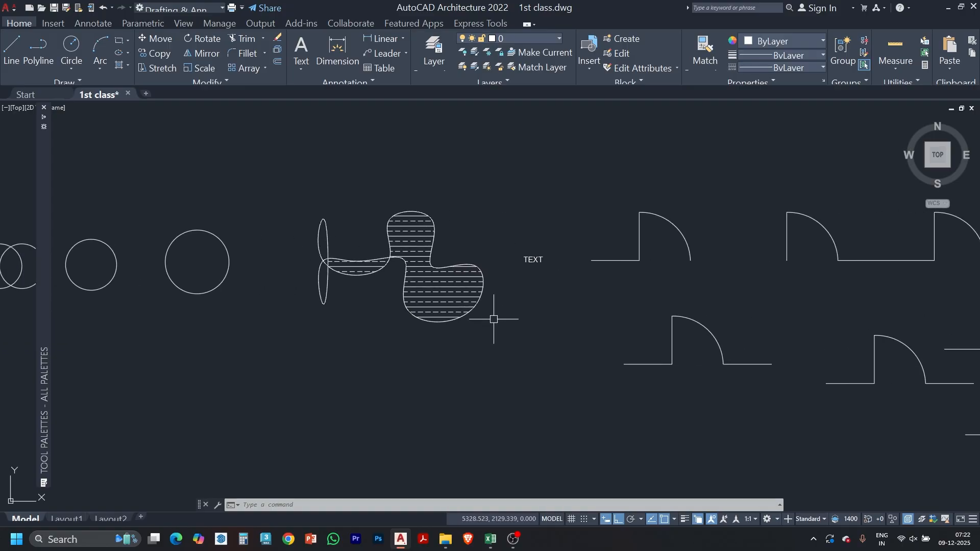